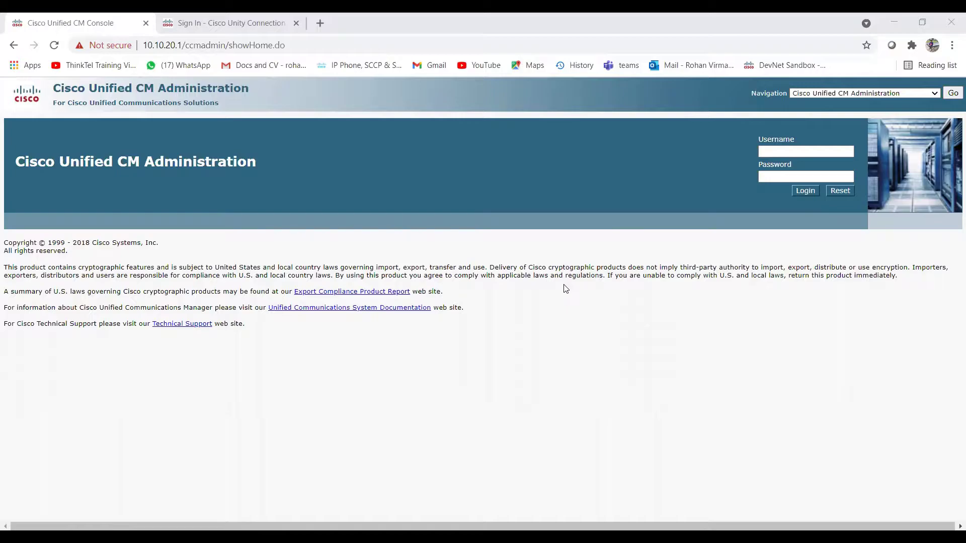
Try signing in to the console with a username and password; the login is rejected as invalid
left_click(786, 151)
type("admi")
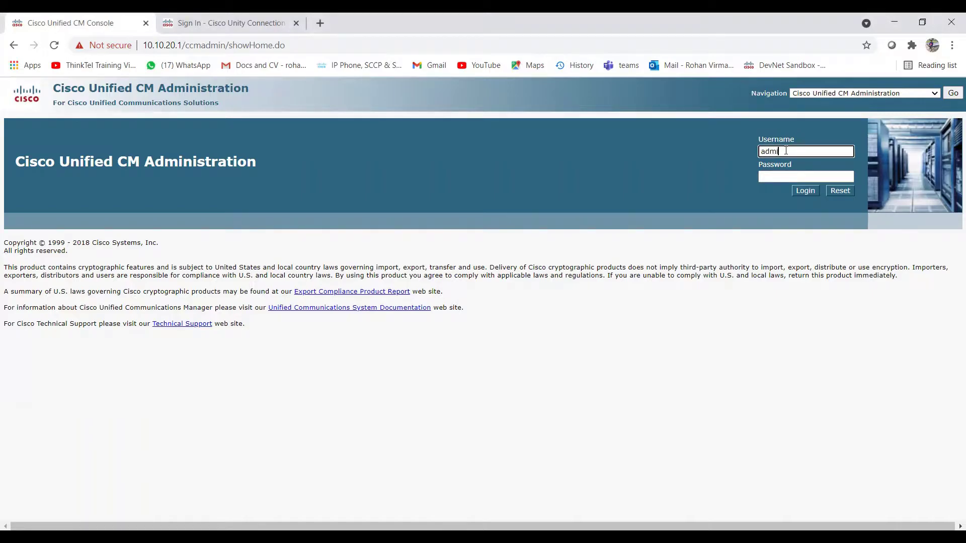
type("nistration")
key("Tab")
key("Return")
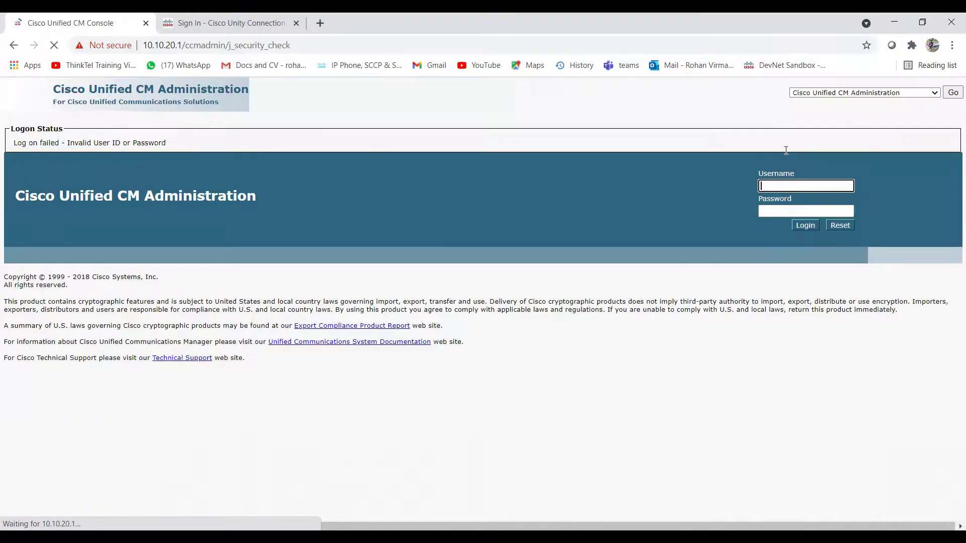
Sign in as administrator with the correct password to reach the version 12.5.1.10000-22 home page
type("a")
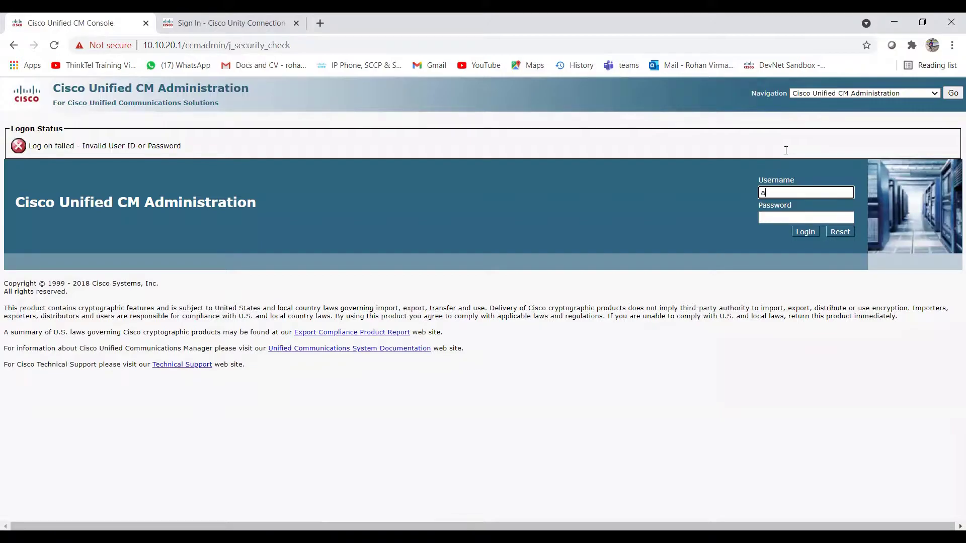
type("dministrator")
key("Tab")
type("****")
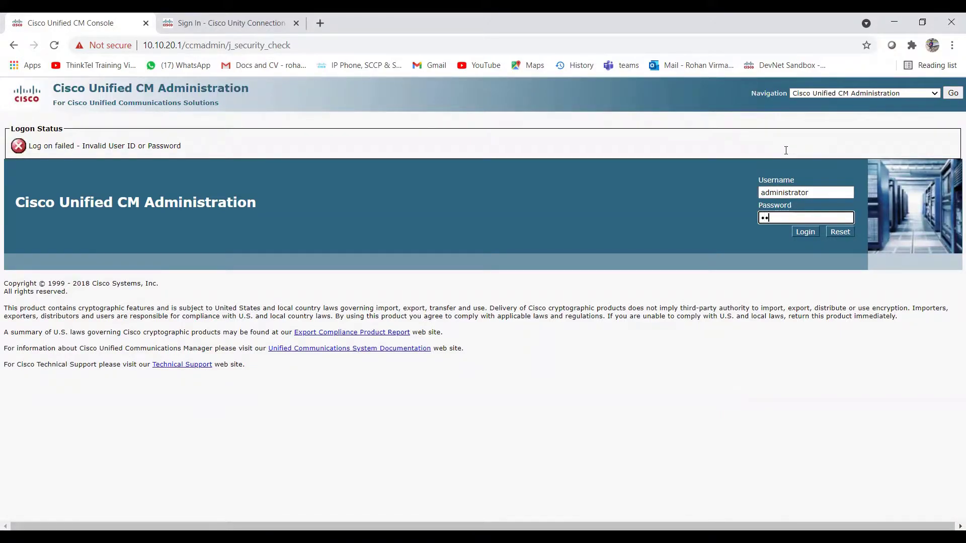
type("*")
key("BackSpace")
key("BackSpace")
key("BackSpace")
type("*********")
key("Return")
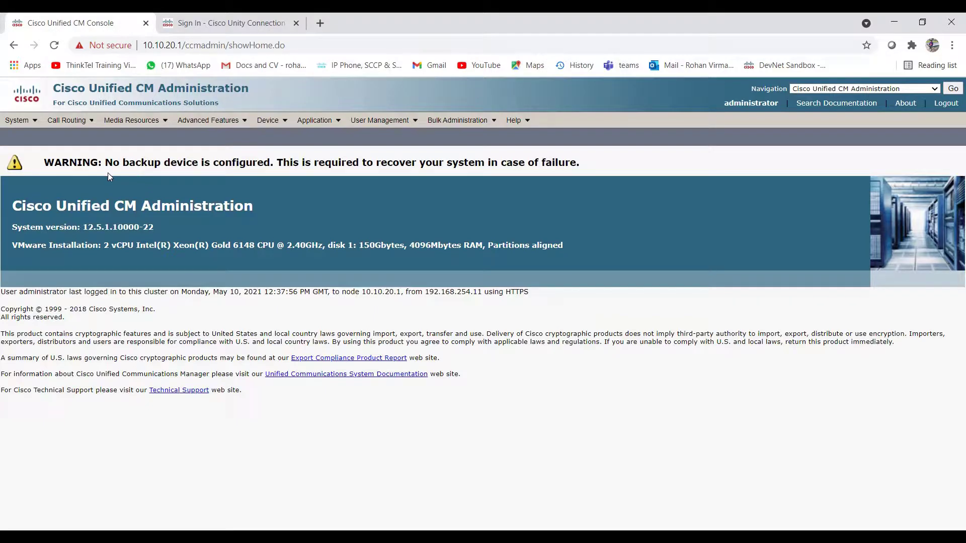
left_click(68, 120)
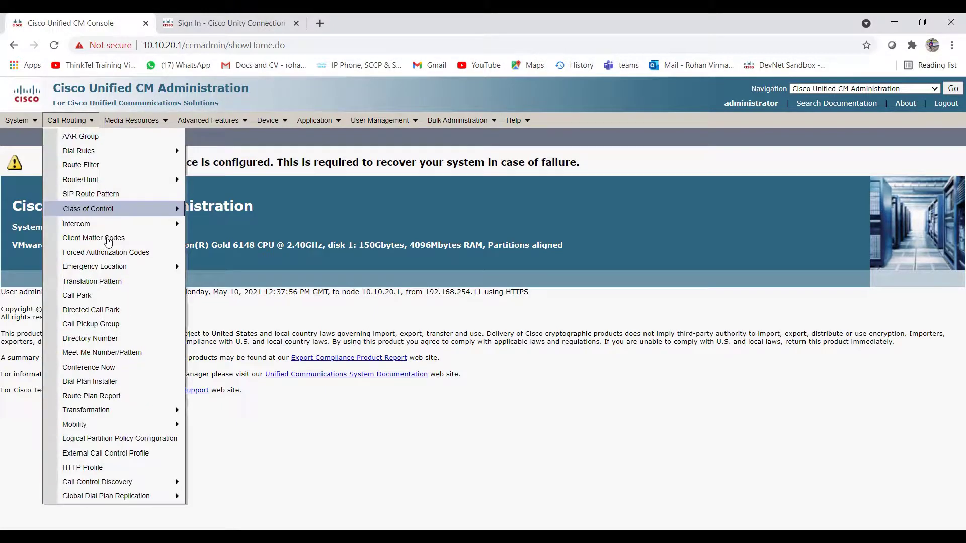
Start a new calling search space under Call Routing > Class of Control and begin naming it
mouse_move(137, 228)
mouse_move(140, 209)
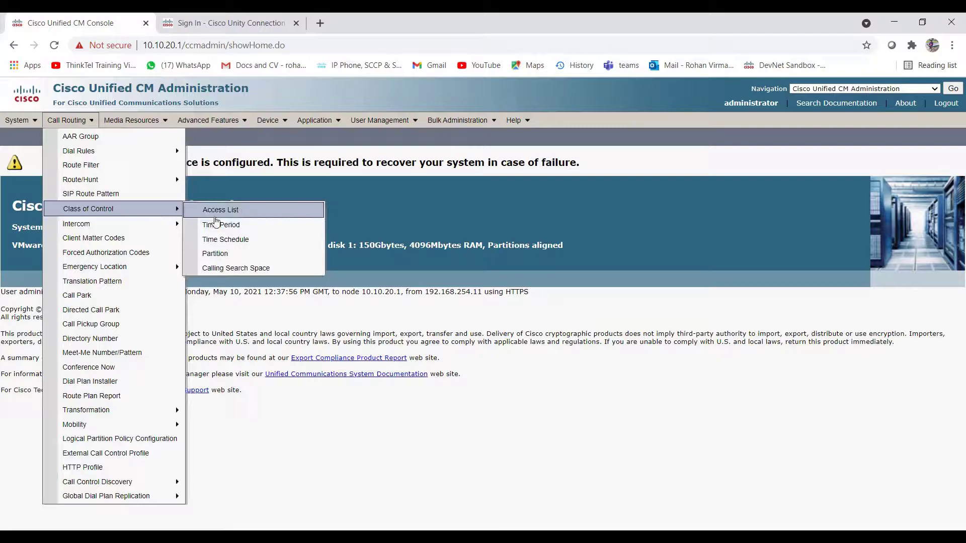
left_click(227, 269)
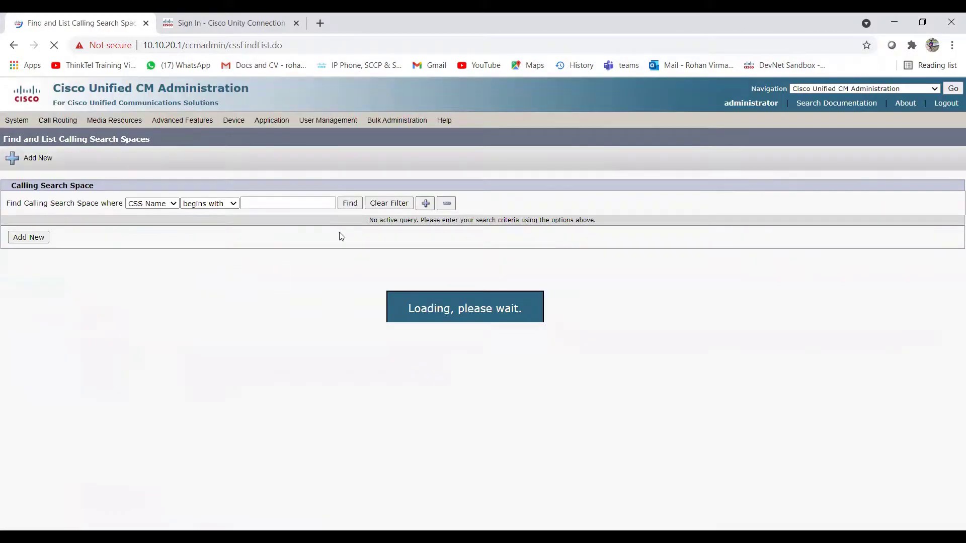
left_click(29, 237)
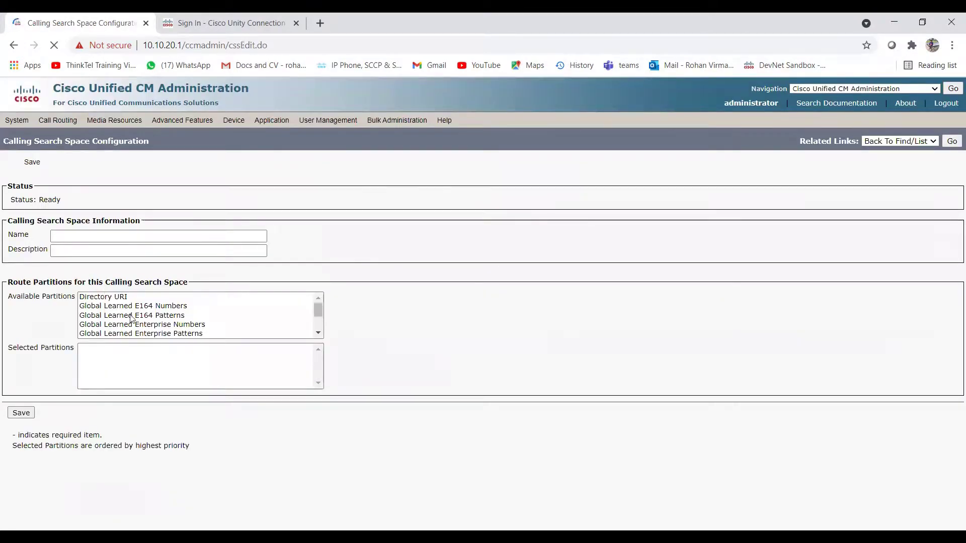
left_click(83, 246)
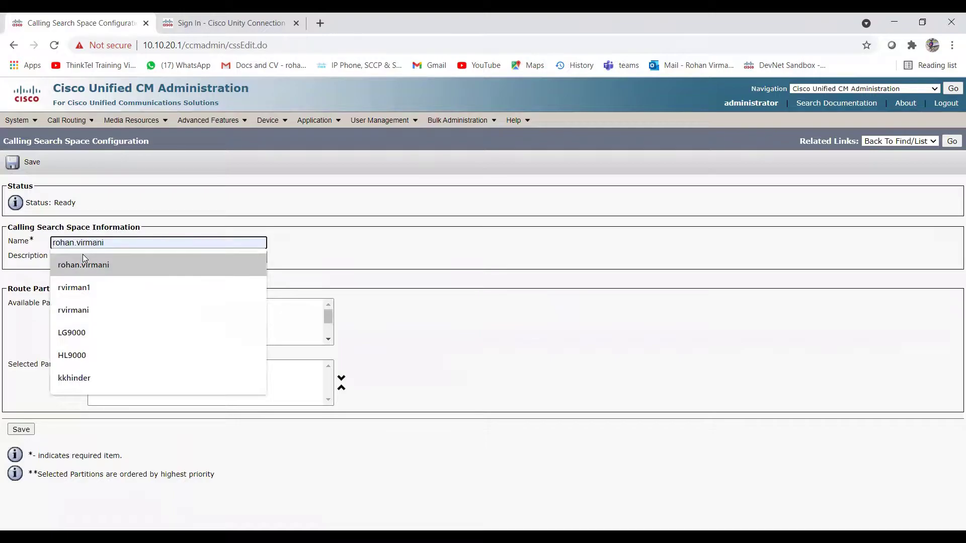
type("Internal")
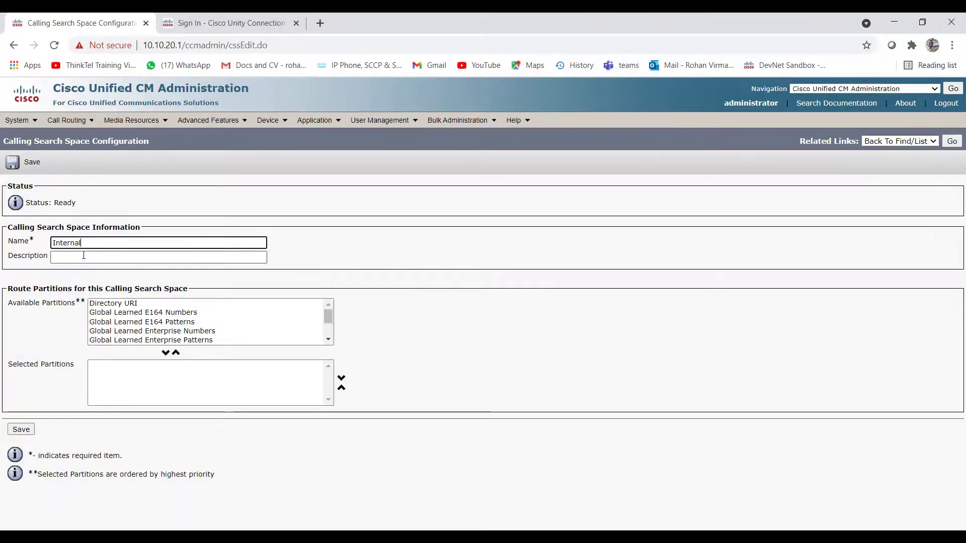
type("_PT")
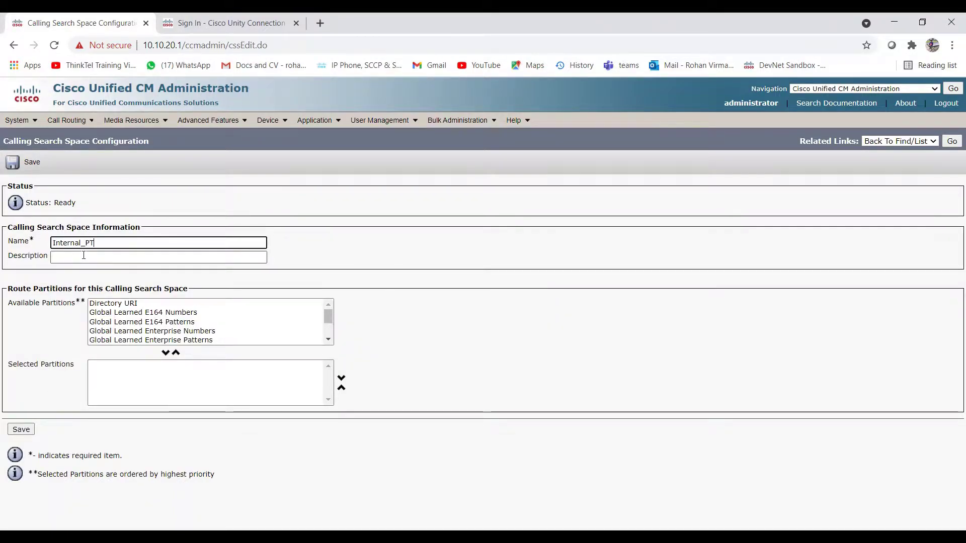
key("BackSpace")
key("BackSpace")
key("BackSpace")
key("BackSpace")
key("BackSpace")
key("BackSpace")
key("BackSpace")
key("BackSpace")
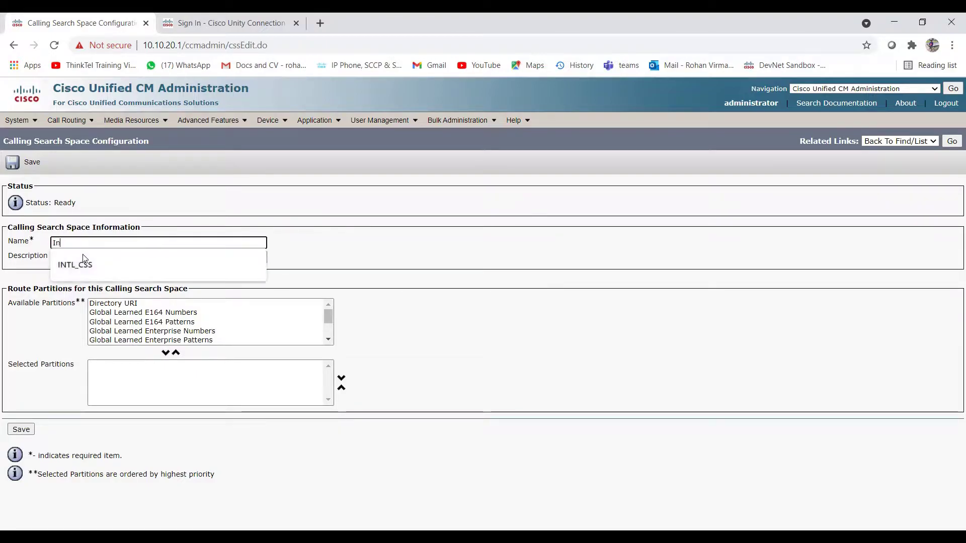
Add a new partition named Internal_PT and save it
left_click(72, 123)
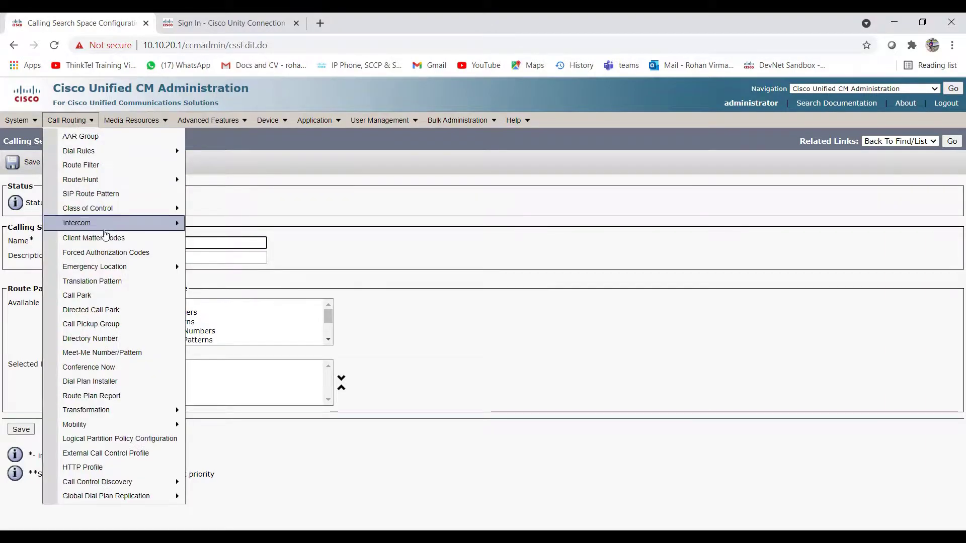
mouse_move(123, 211)
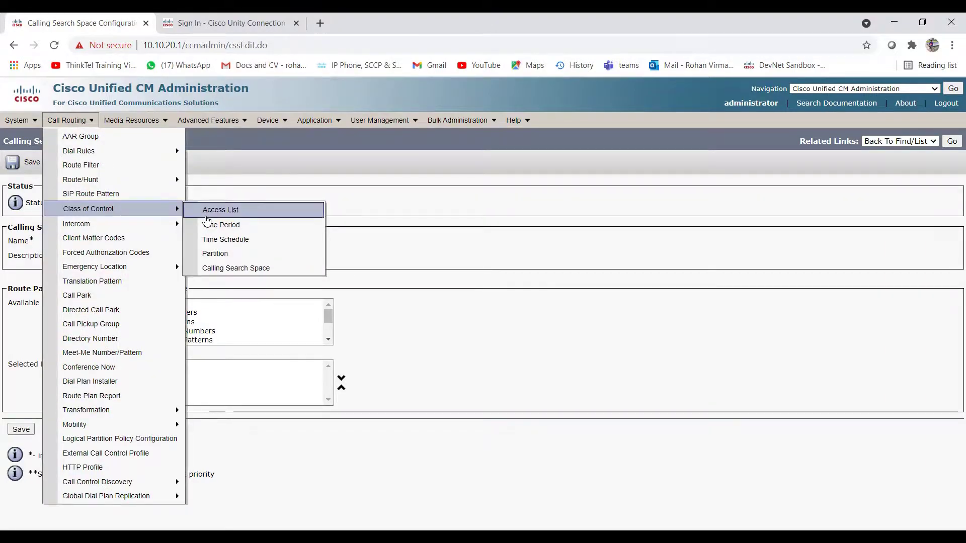
left_click(231, 256)
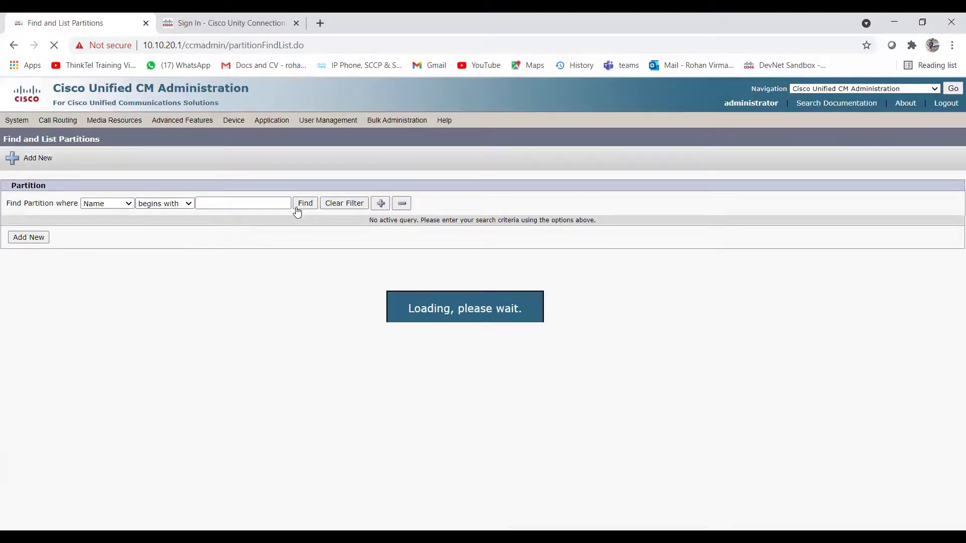
left_click(31, 237)
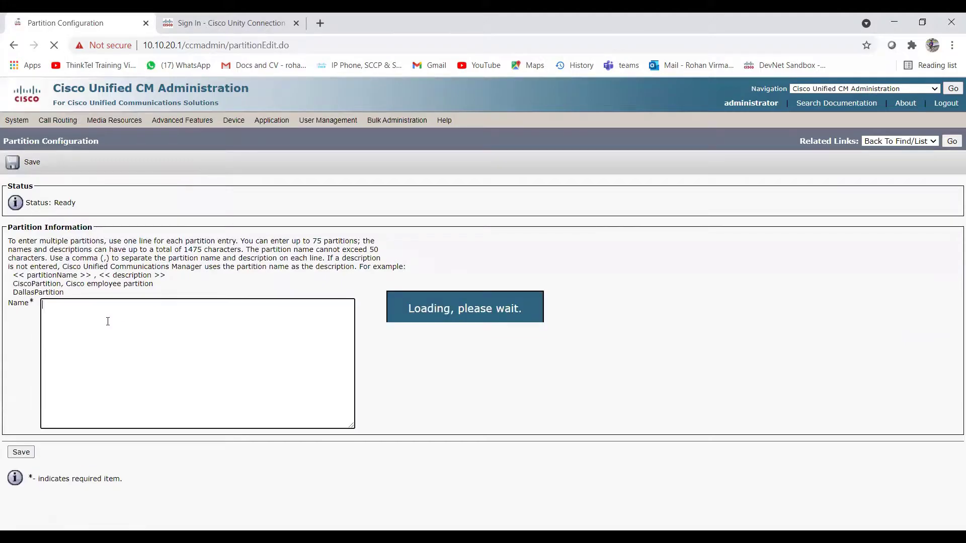
type("Internal_PT")
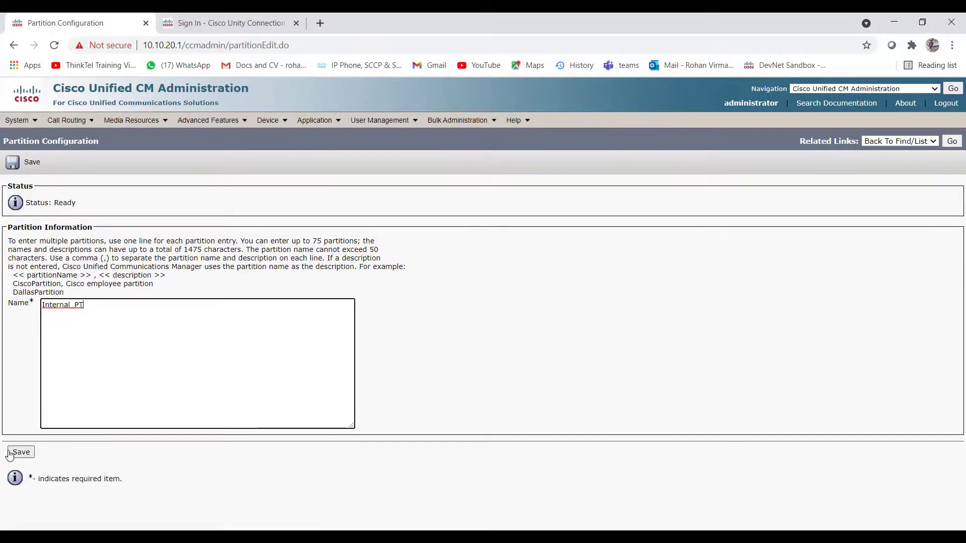
left_click(19, 451)
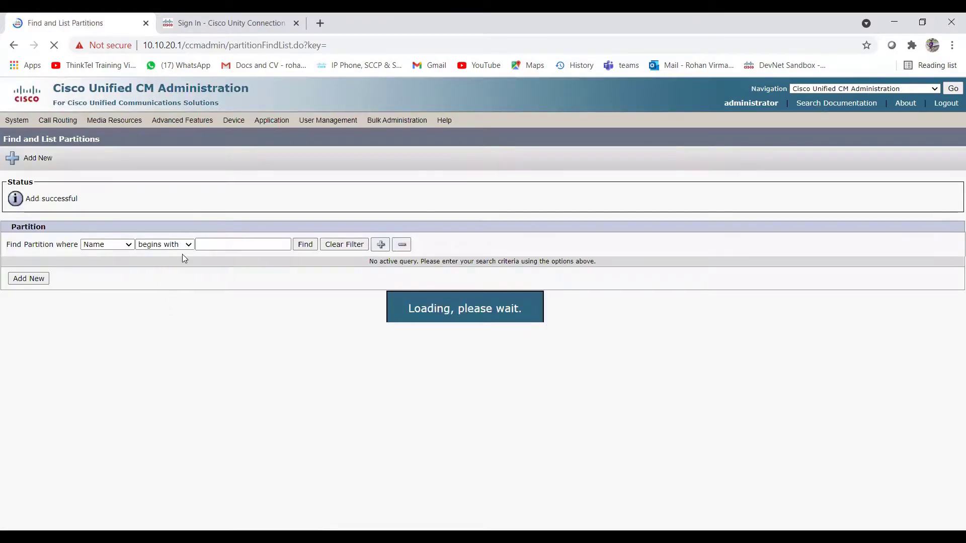
Start a new calling search space named Internal_CSS with description 'test CSS'
mouse_move(68, 120)
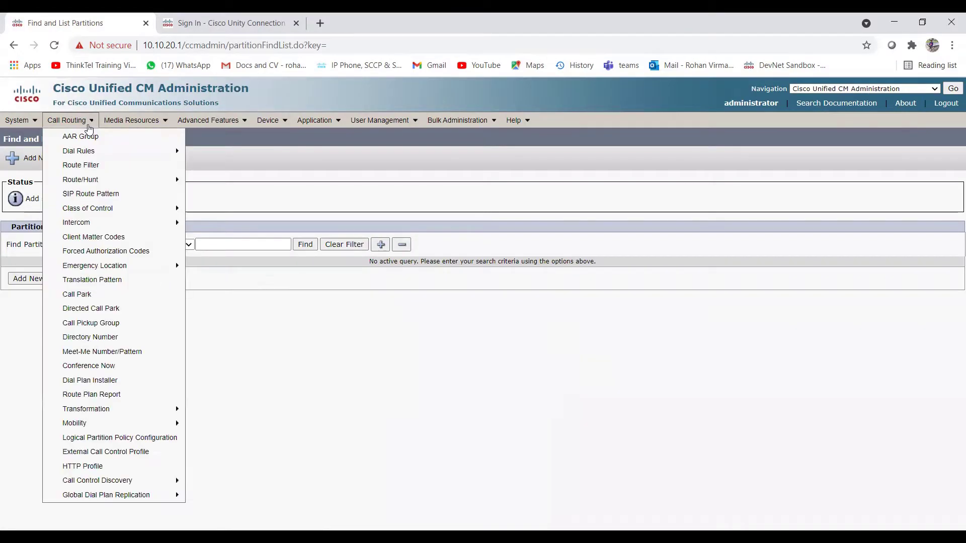
mouse_move(125, 210)
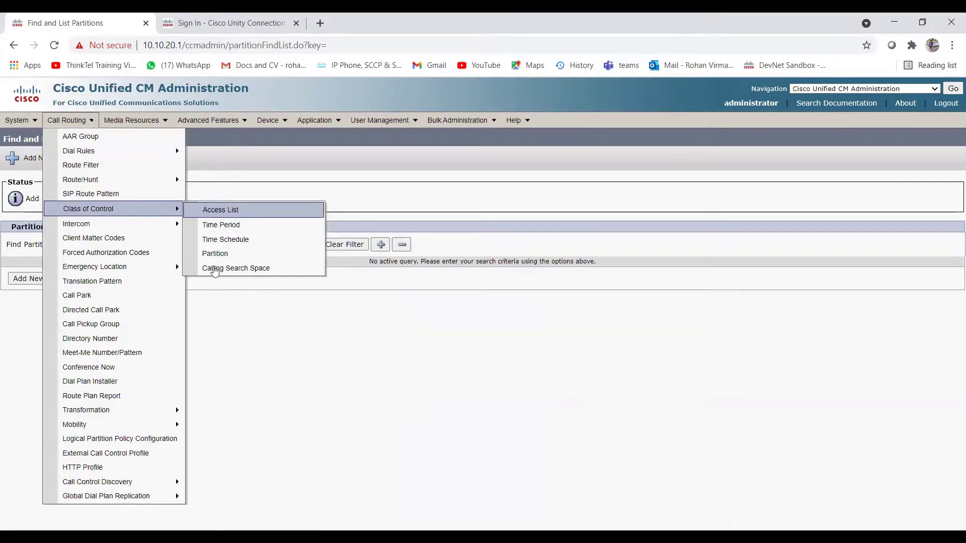
left_click(215, 269)
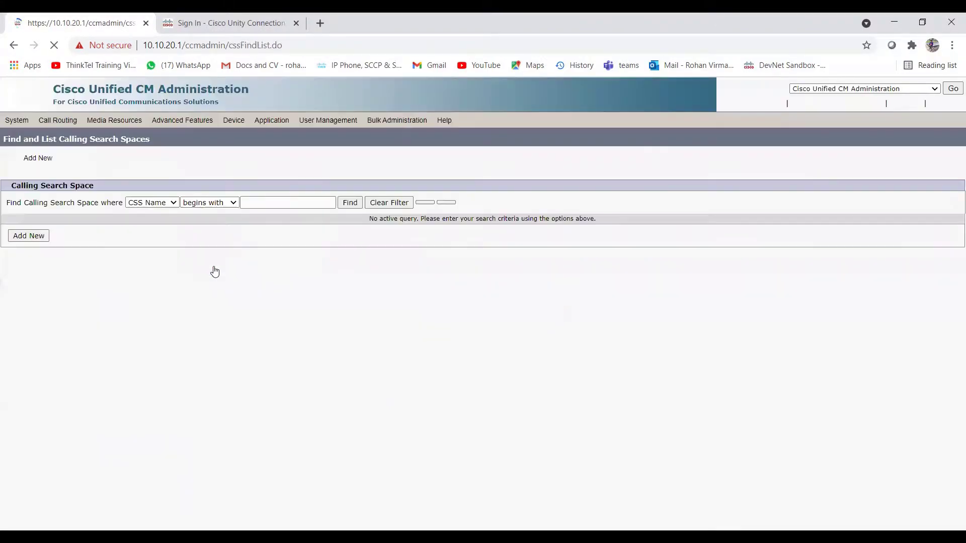
left_click(37, 240)
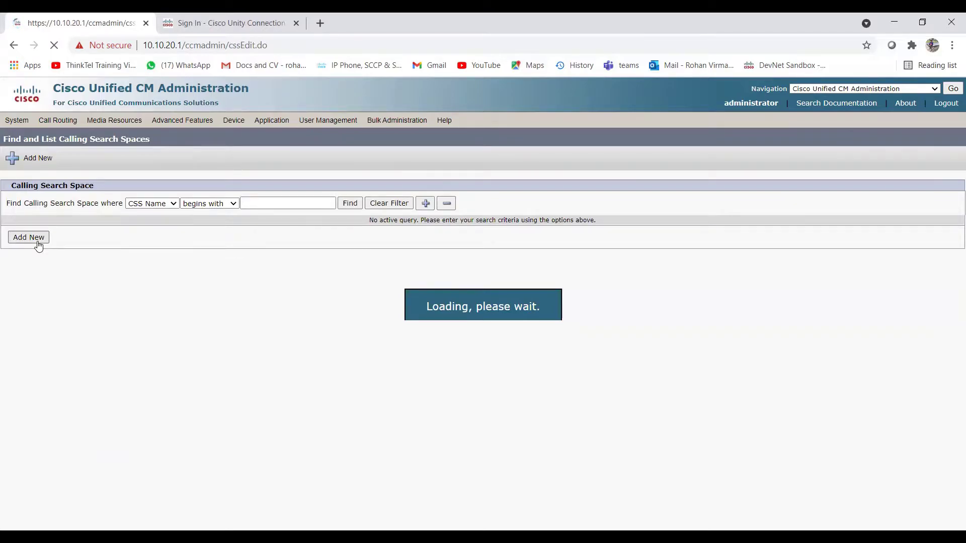
left_click(82, 240)
type("Internal")
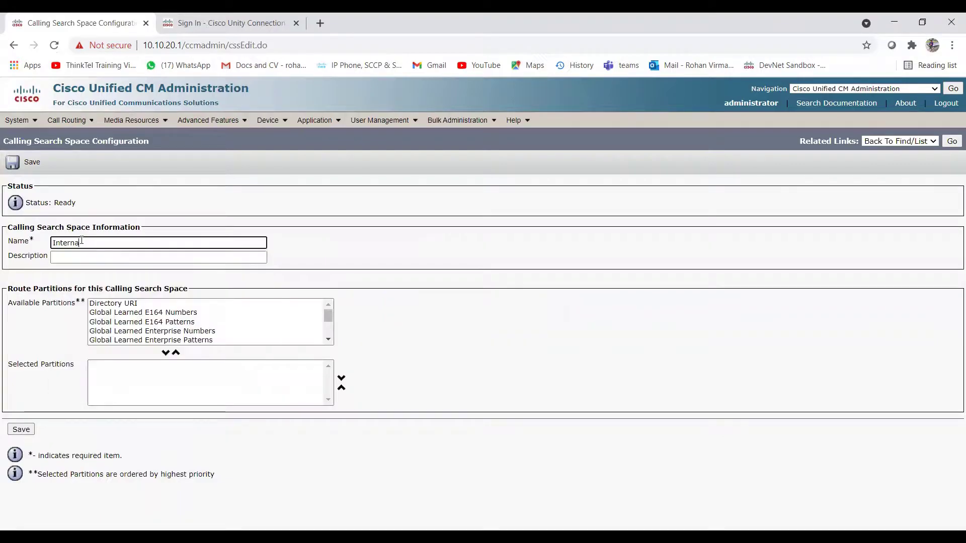
type("_CSS")
key("Tab")
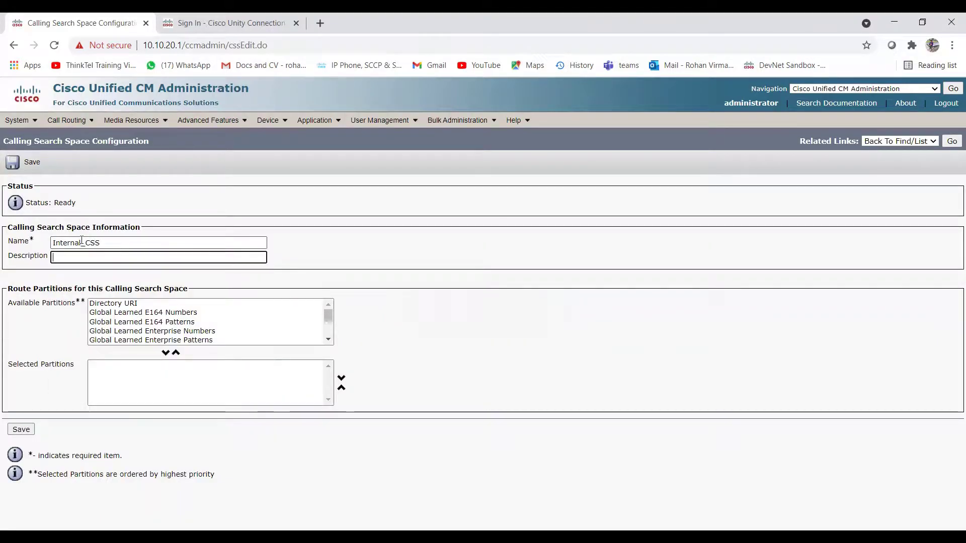
type("te")
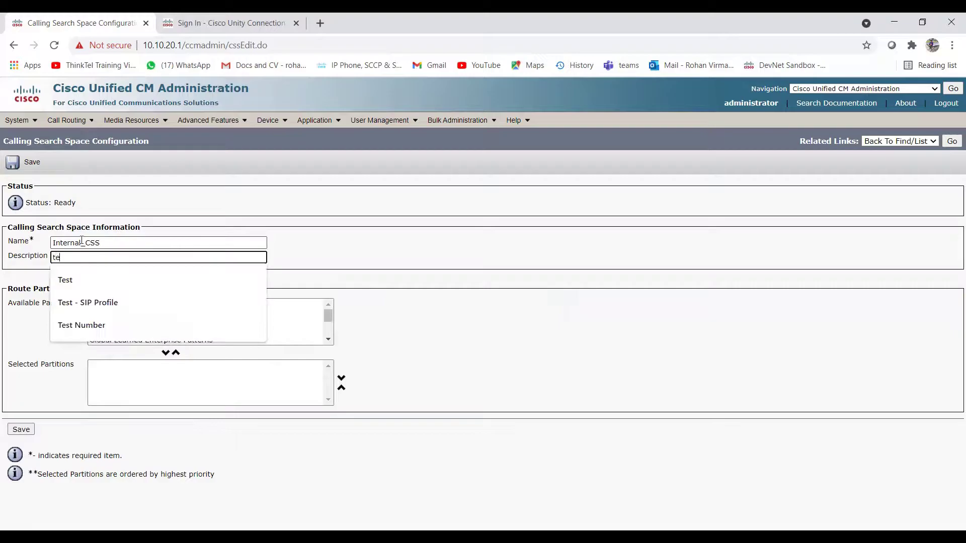
type("st CSS")
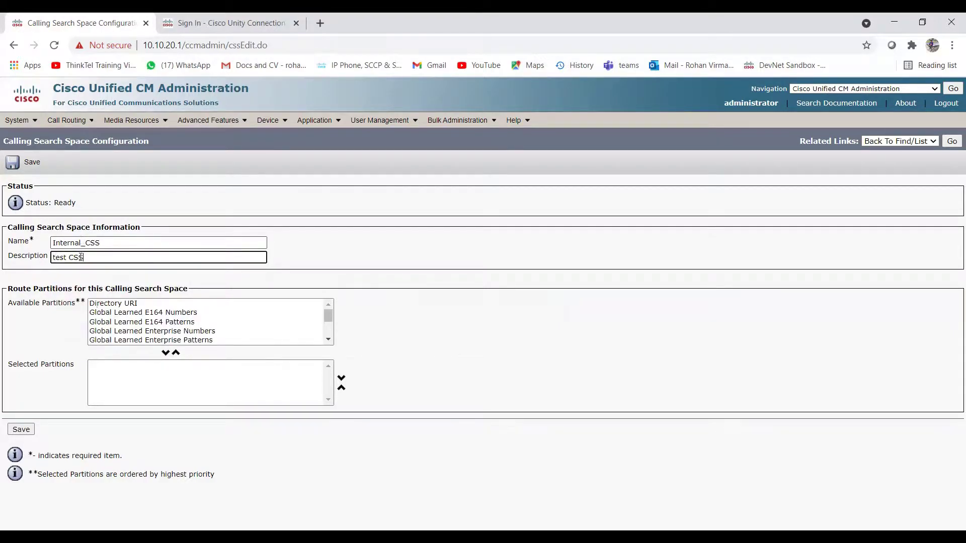
Move Internal_PT from Available to Selected Partitions and save Internal_CSS
left_click(154, 322)
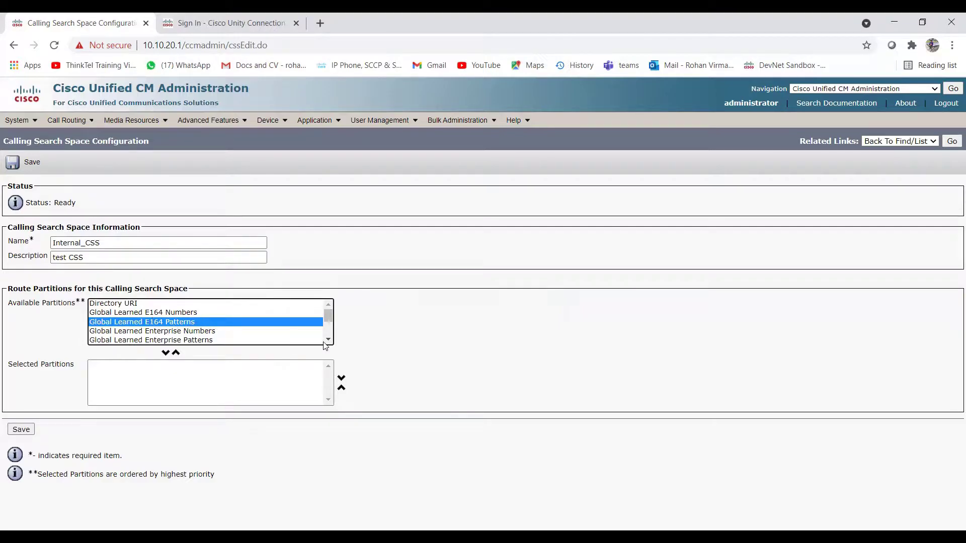
scroll(143, 341, "down", 2)
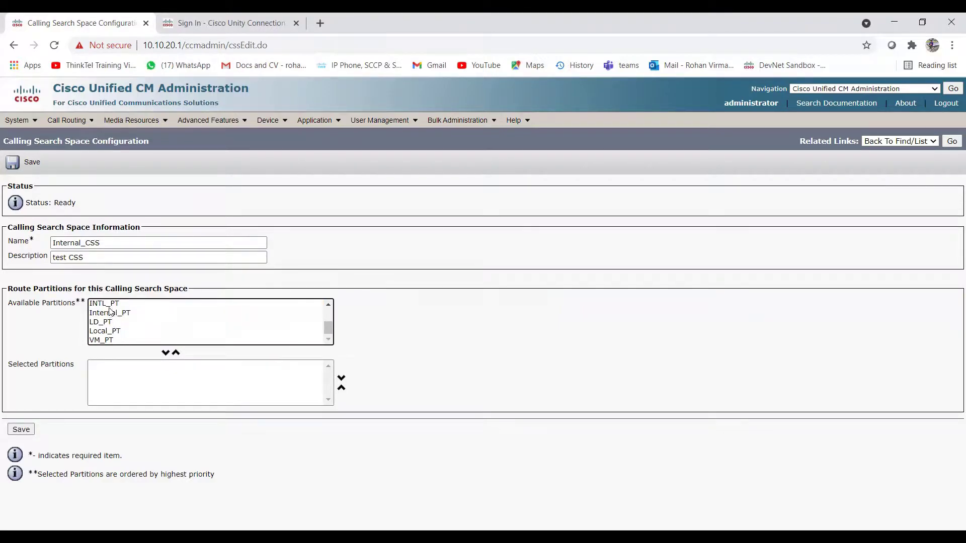
scroll(166, 322, "up", 2)
scroll(143, 333, "down", 2)
left_click(126, 315)
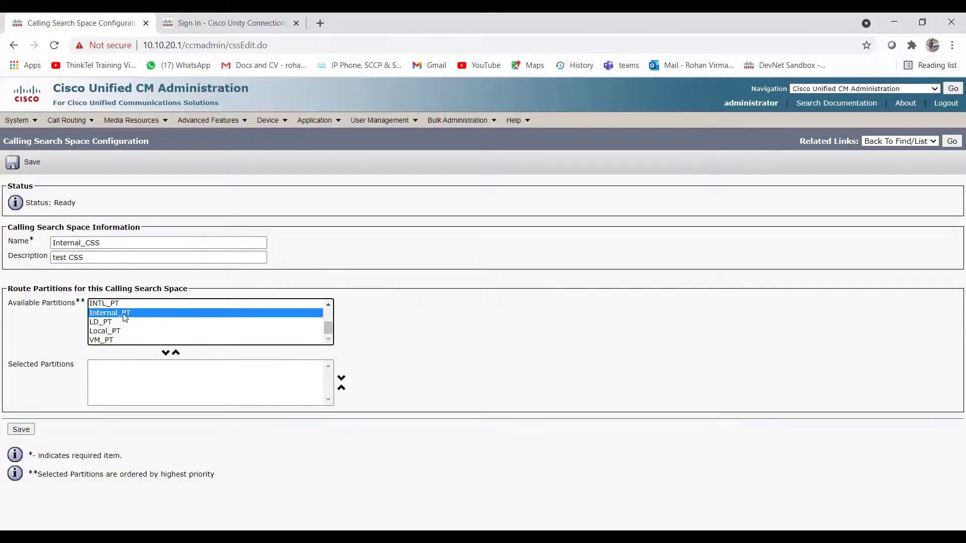
left_click(166, 353)
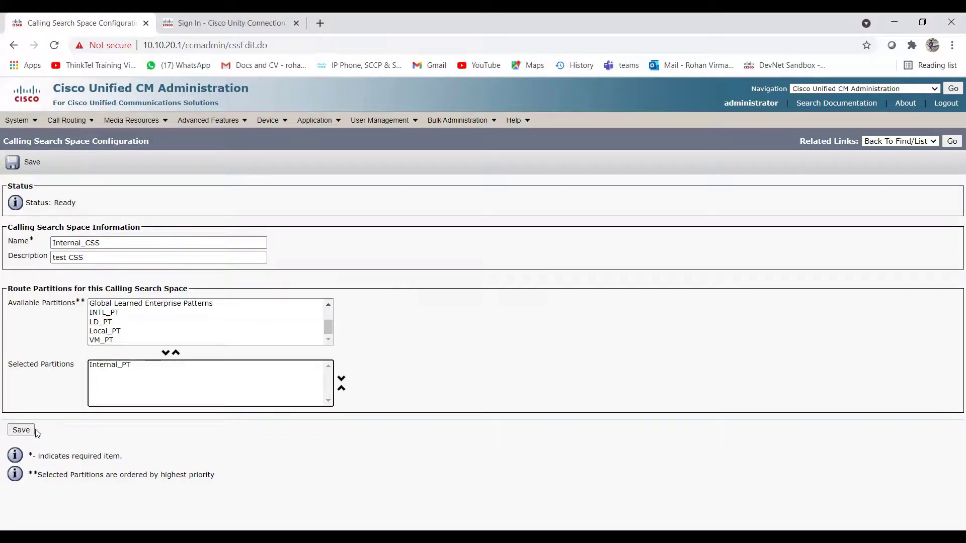
left_click(21, 430)
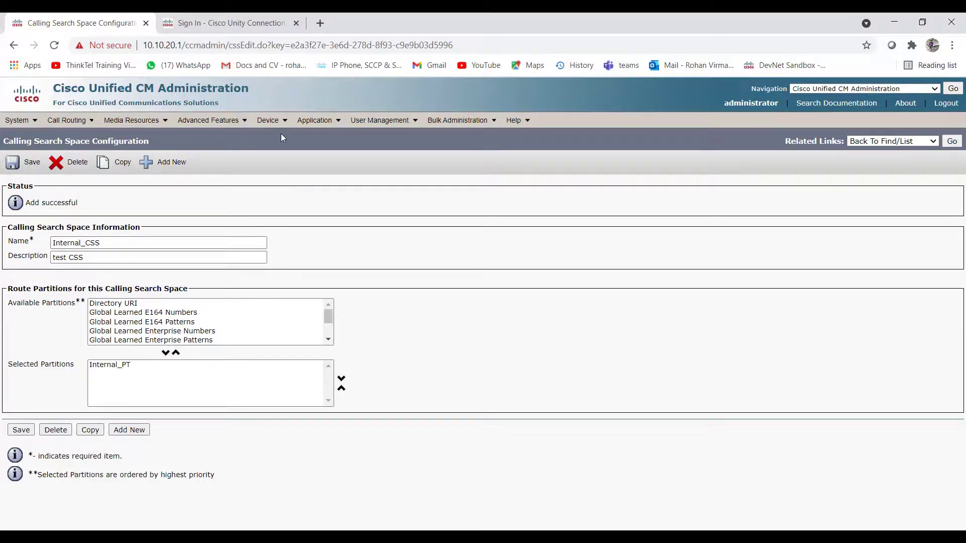
Wait until Internal_CSS finishes saving and shows Add successful
mouse_move(270, 121)
mouse_move(18, 120)
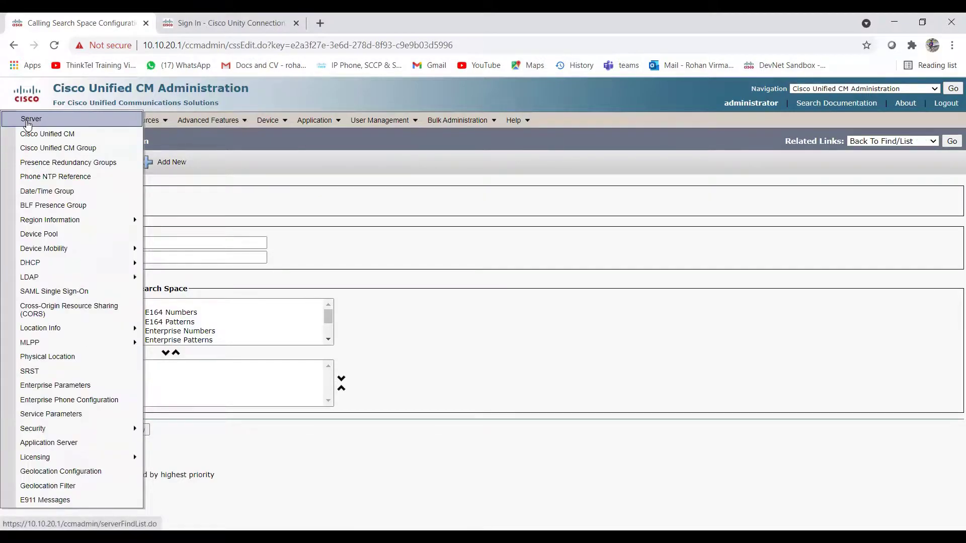
Create SIP trunk security profile 'Non Secure SIP Trunk Security Profile', described 'SIP Trunk Security profile for VM'
mouse_move(134, 426)
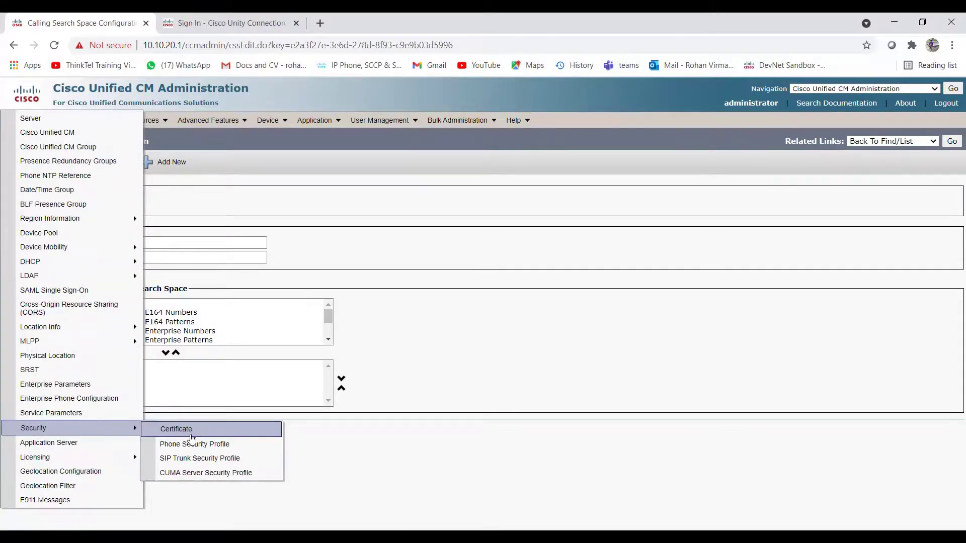
left_click(217, 458)
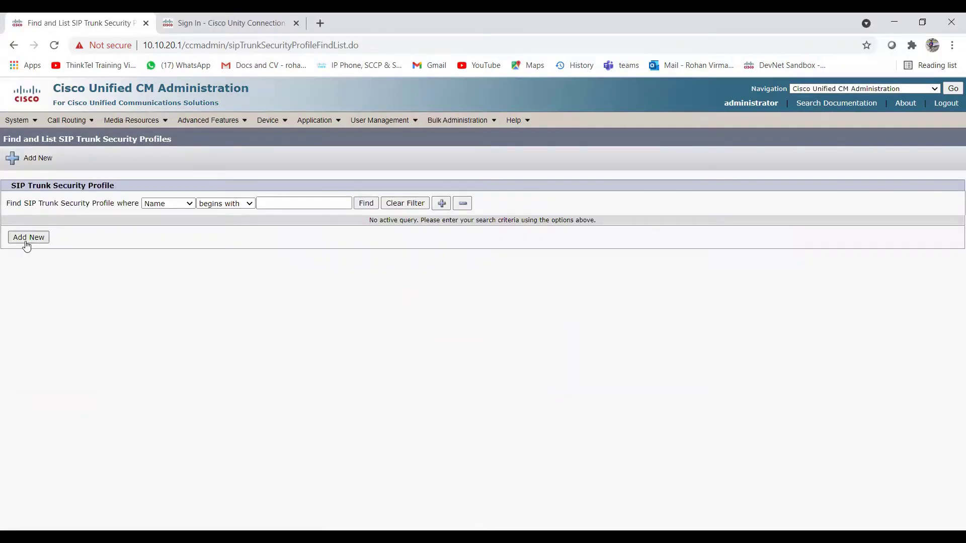
left_click(29, 239)
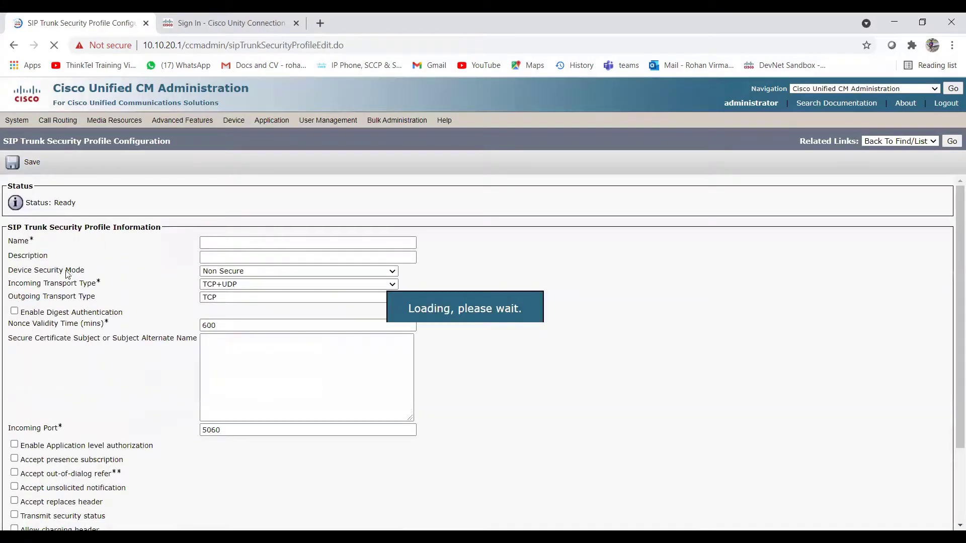
left_click(229, 244)
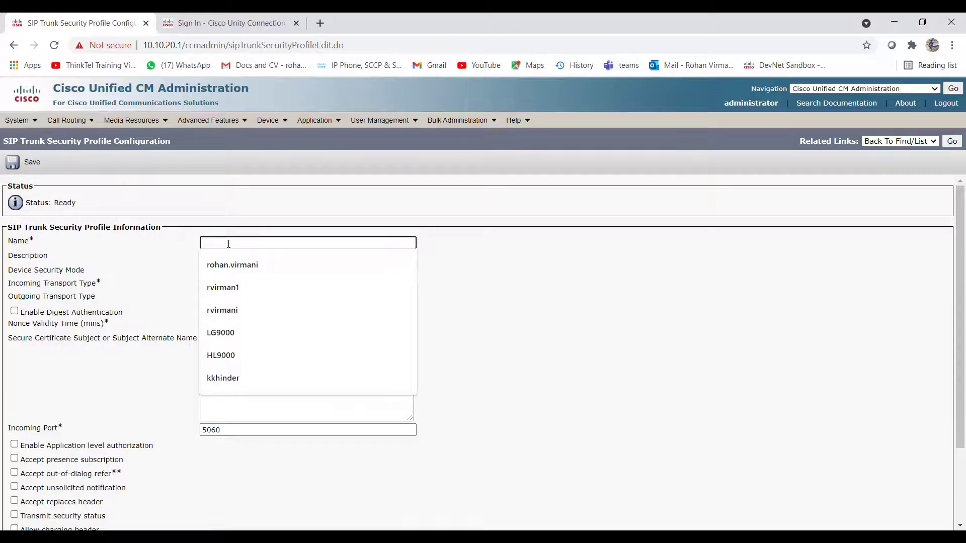
type("No")
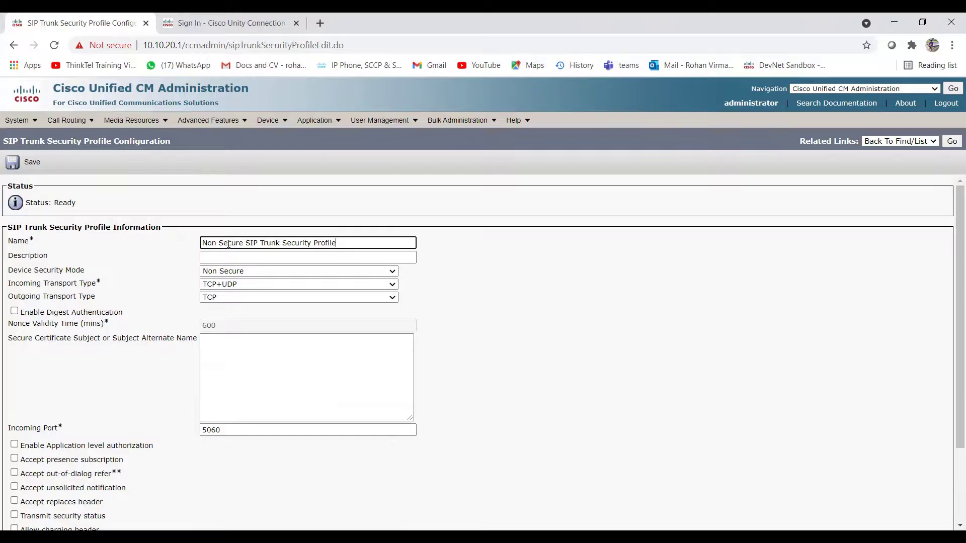
key("Tab")
type("S")
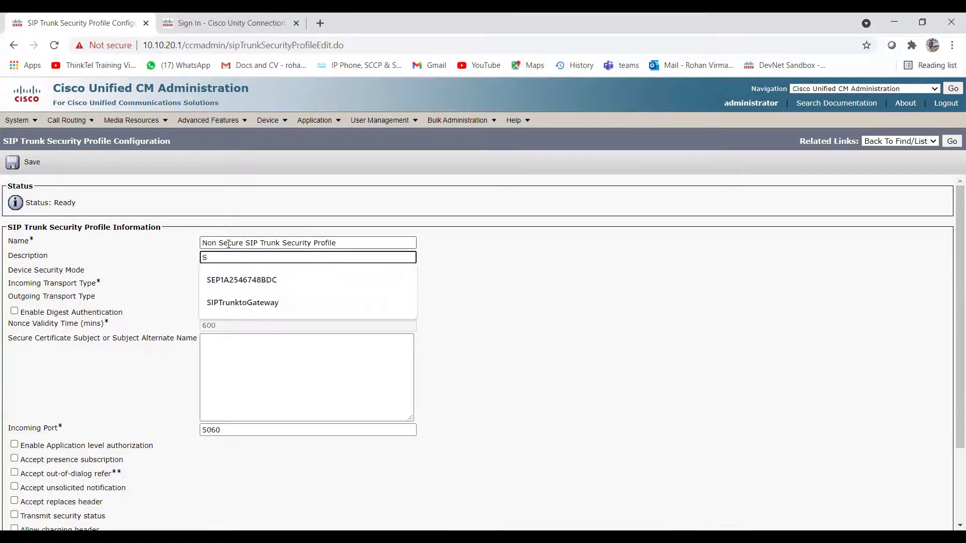
type("IP Trunk Security")
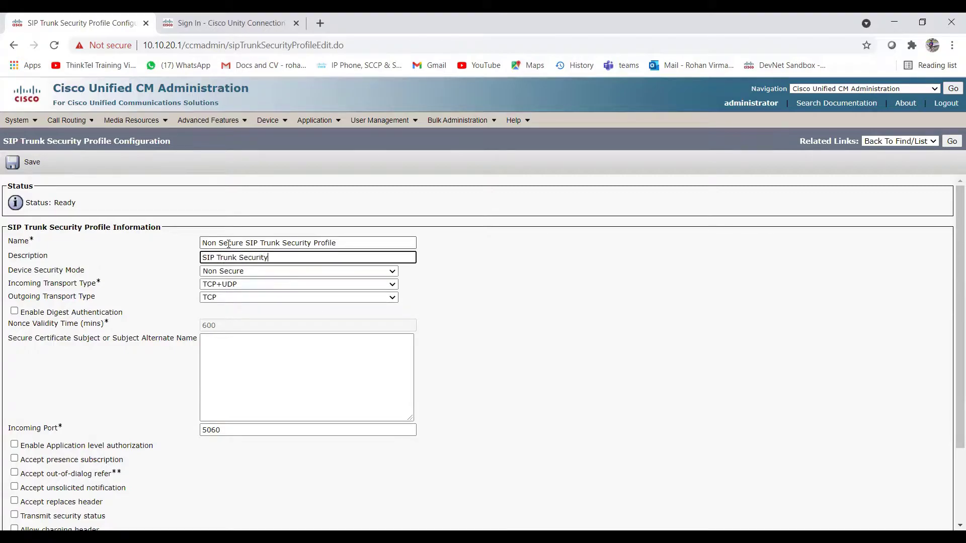
type(" profile for VM")
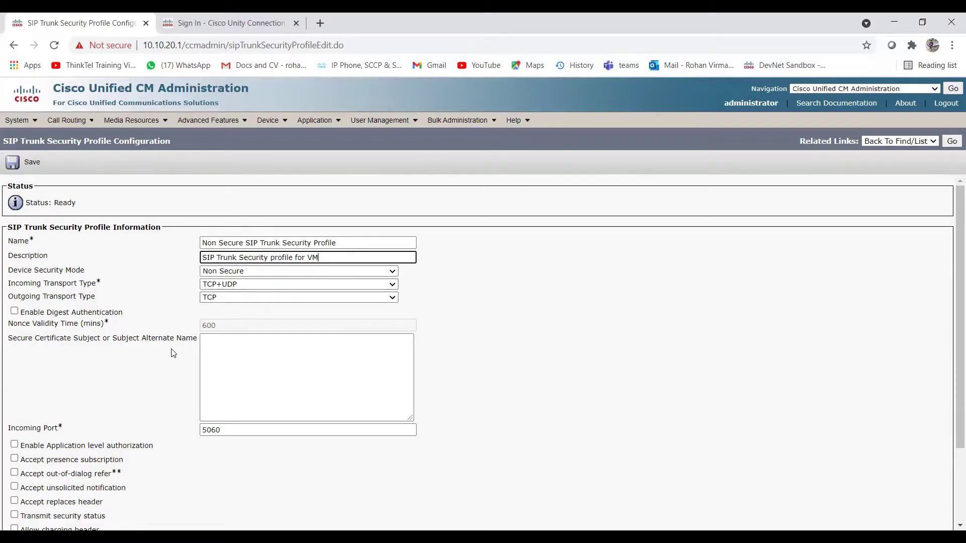
scroll(174, 353, "down", 3)
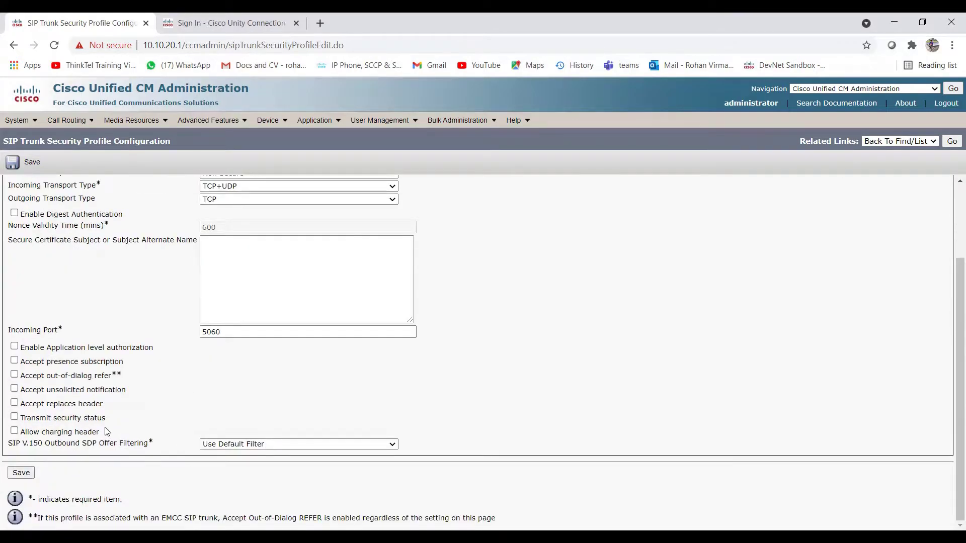
Enable accept out-of-dialog refer, unsolicited notification and replaces header, then save the profile
left_click(14, 375)
left_click(14, 388)
left_click(15, 403)
left_click(21, 474)
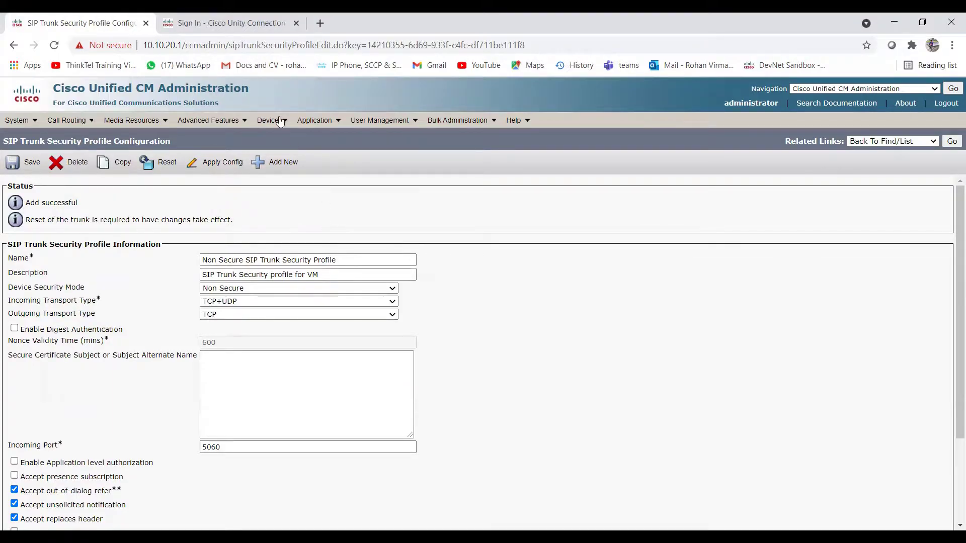
mouse_move(267, 120)
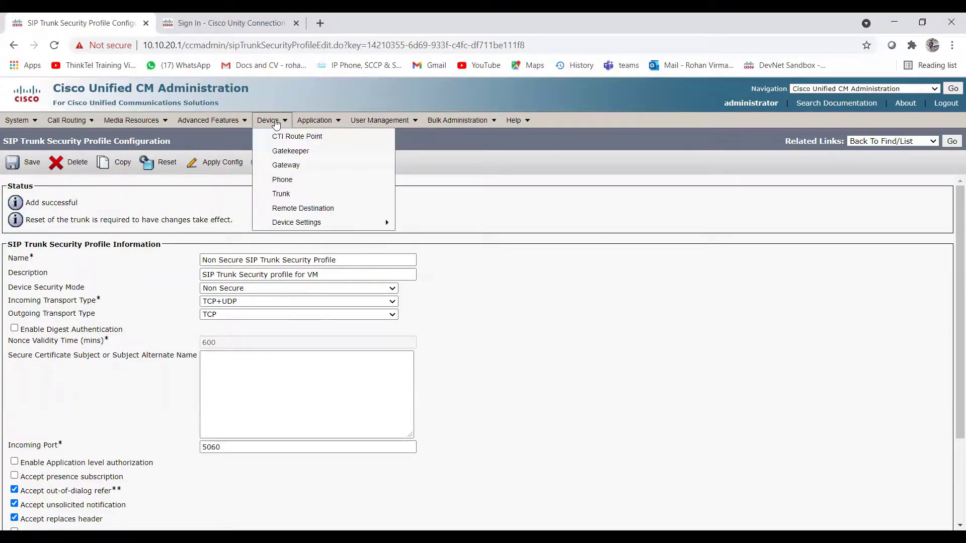
Go to Device > Device Settings > SIP Profile and start a new SIP profile
mouse_move(309, 223)
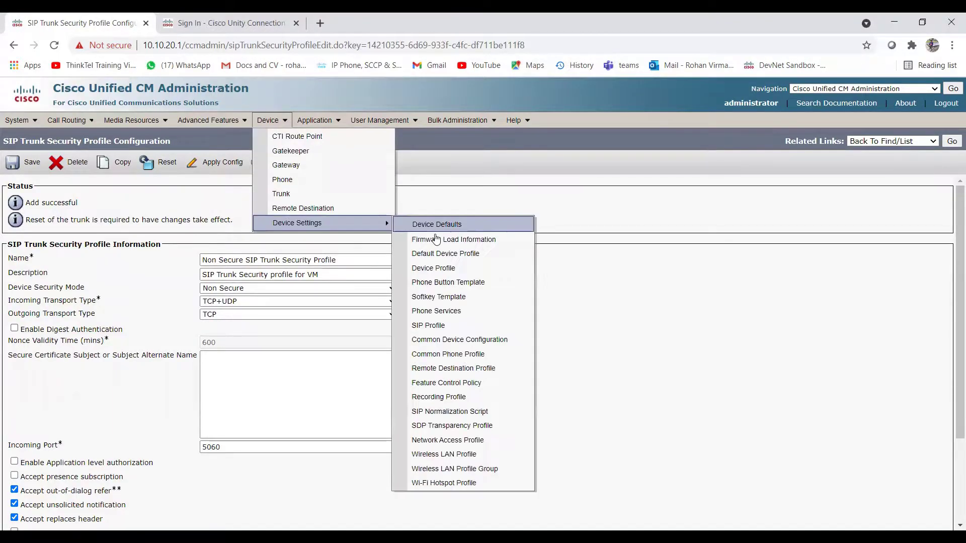
left_click(438, 325)
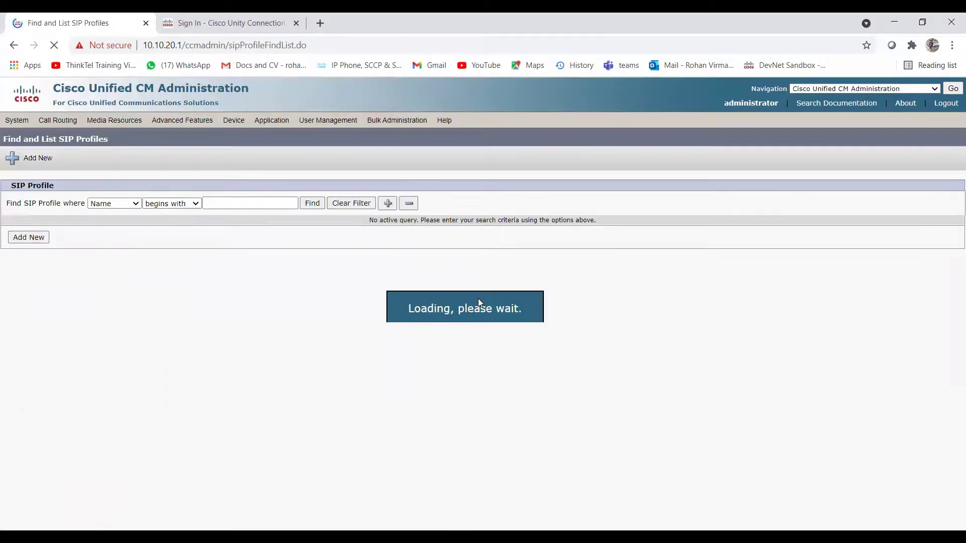
left_click(35, 238)
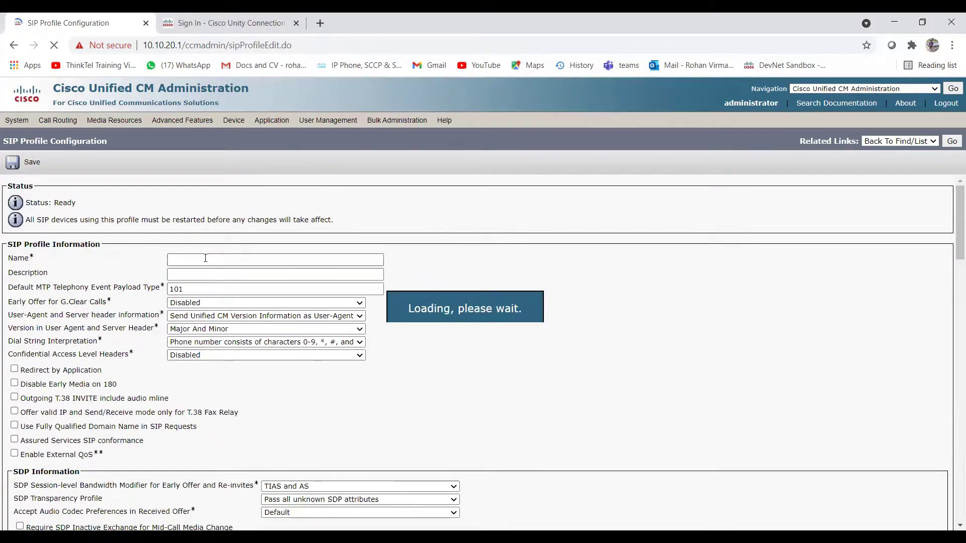
Name the SIP profile 'Test SIP Profile for VM' and copy that name into its description
left_click(204, 259)
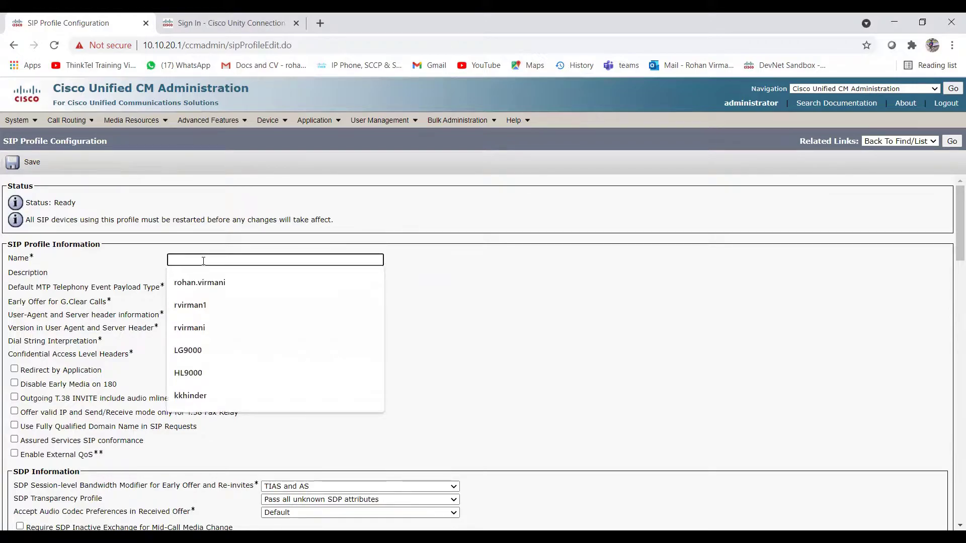
type("Test ")
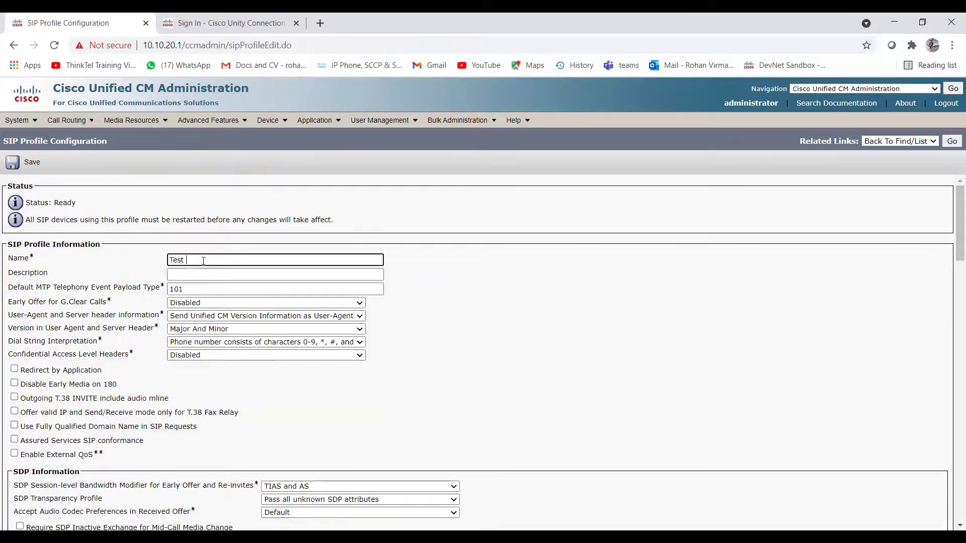
type("SIP Profile for VM")
triple_click(204, 261)
key("ctrl+c")
left_click(206, 274)
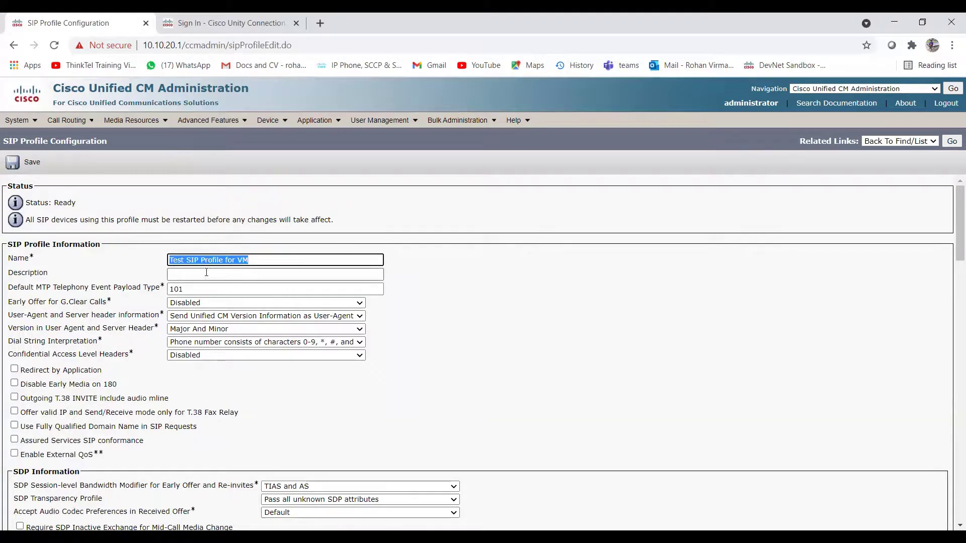
key("ctrl+v")
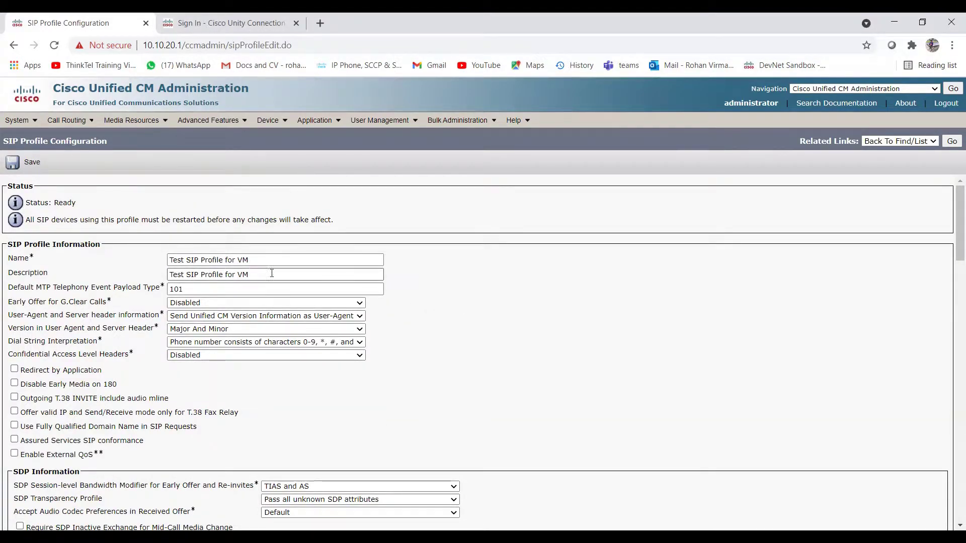
Review the remaining SIP profile settings and save Test SIP Profile for VM
scroll(89, 340, "down", 1)
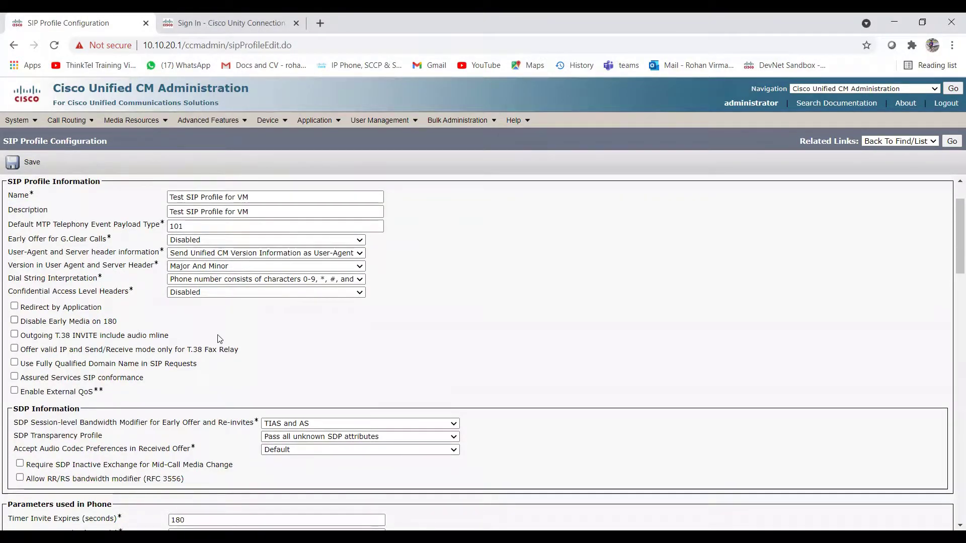
scroll(229, 338, "down", 4)
scroll(230, 338, "down", 10)
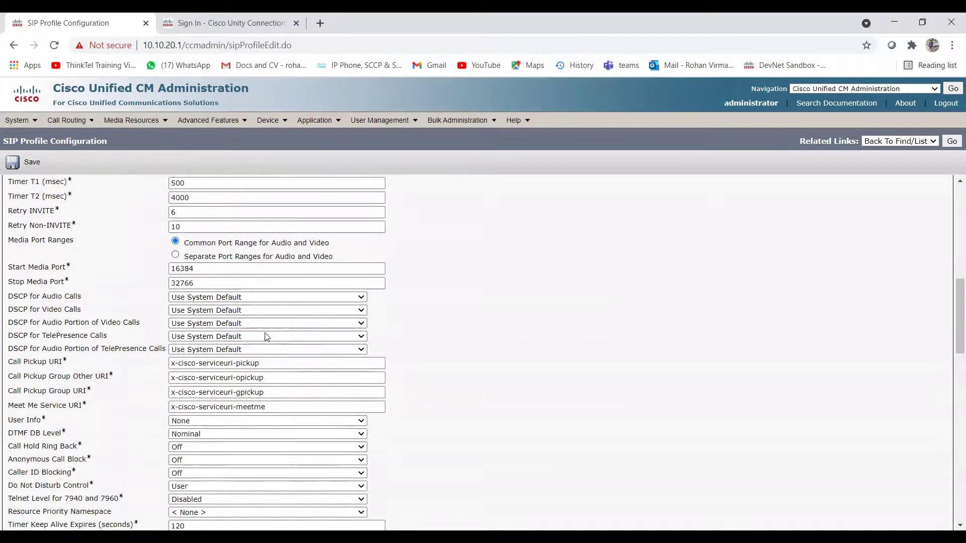
scroll(307, 328, "down", 2)
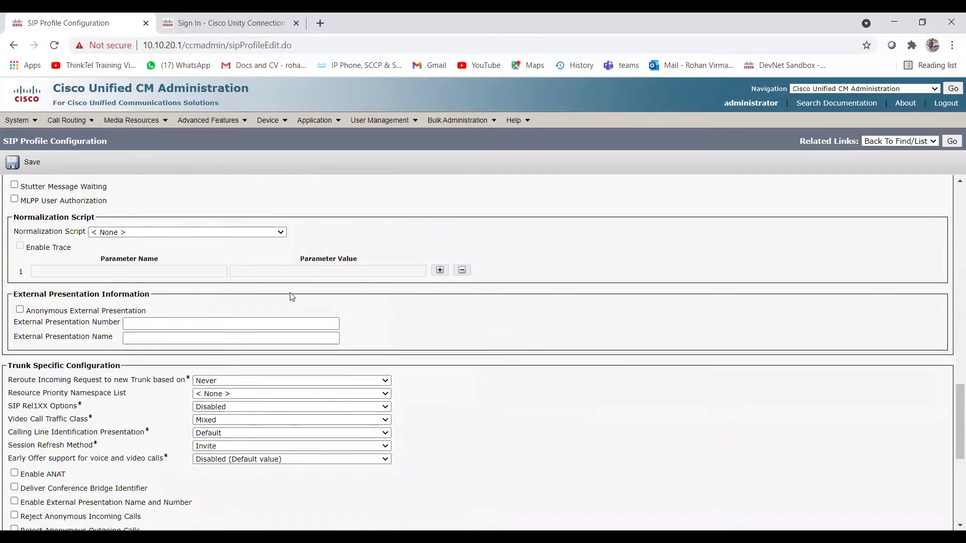
scroll(292, 295, "down", 3)
scroll(252, 274, "up", 2)
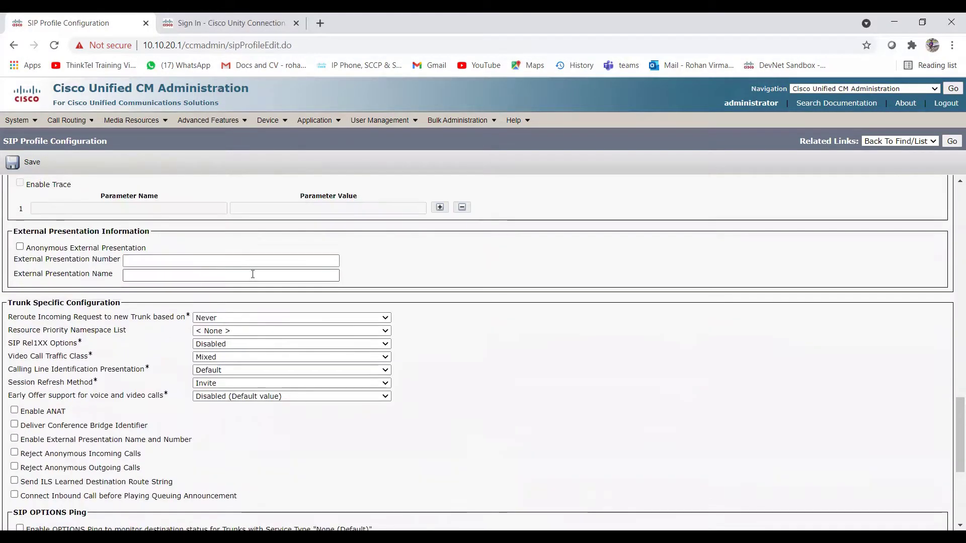
scroll(86, 311, "down", 4)
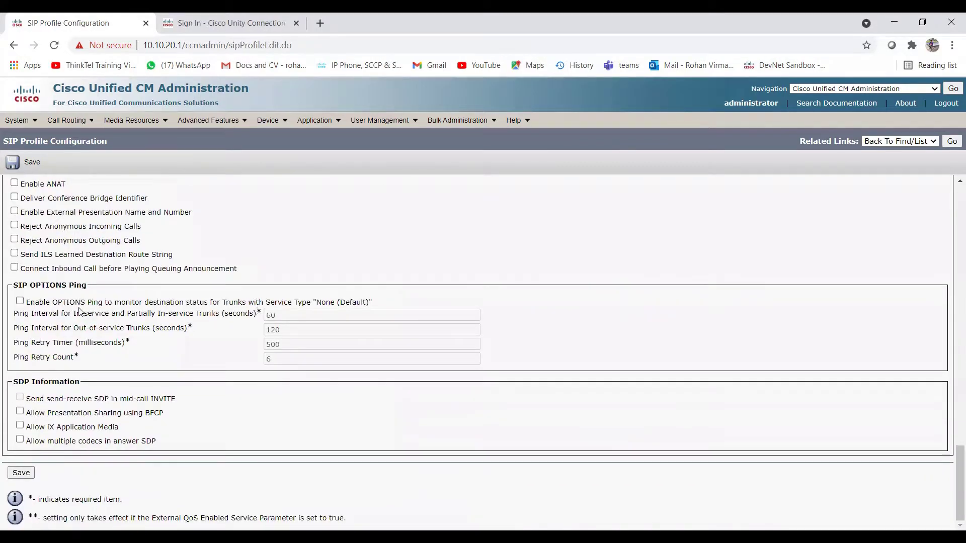
scroll(141, 308, "up", 1)
scroll(140, 308, "up", 4)
scroll(140, 308, "down", 6)
left_click(26, 476)
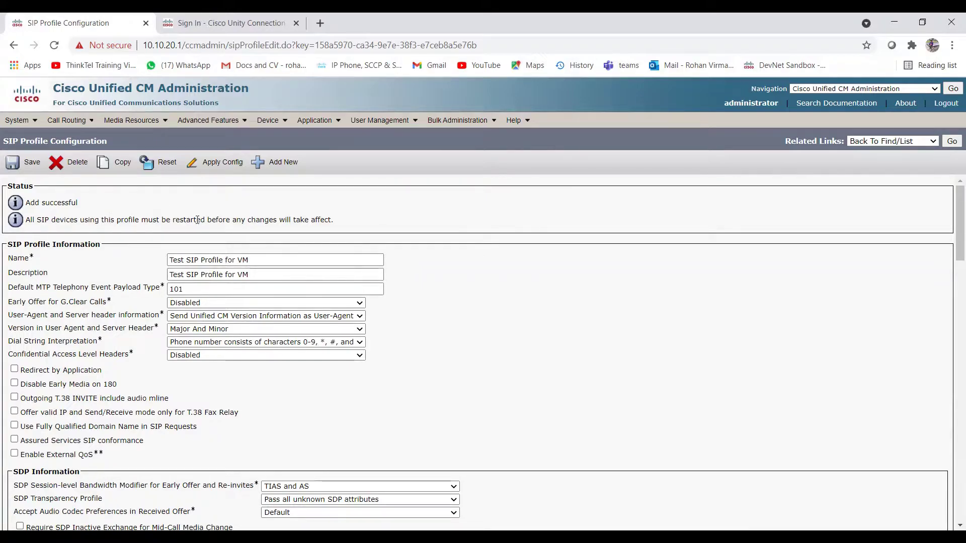
Start a new trunk from Device > Trunk with trunk type SIP Trunk and continue
left_click(279, 126)
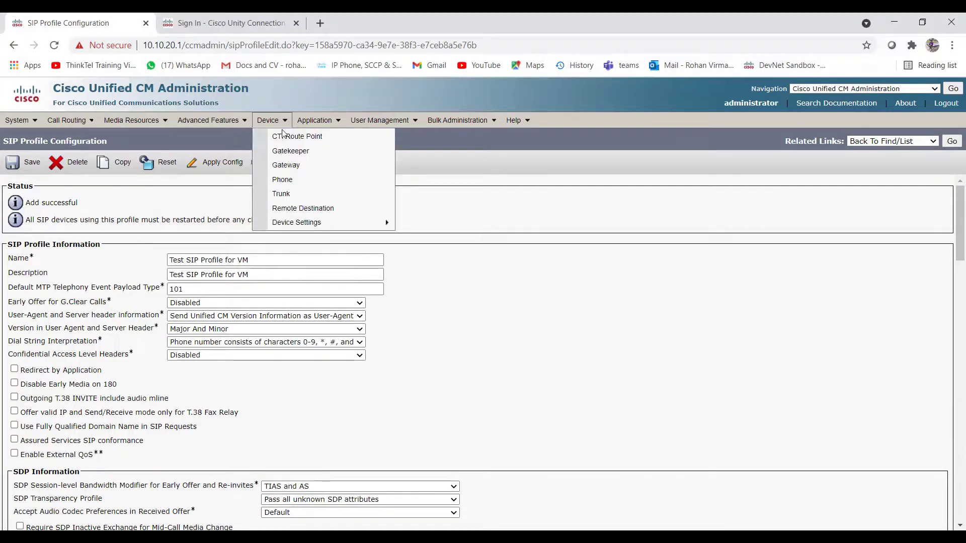
left_click(290, 196)
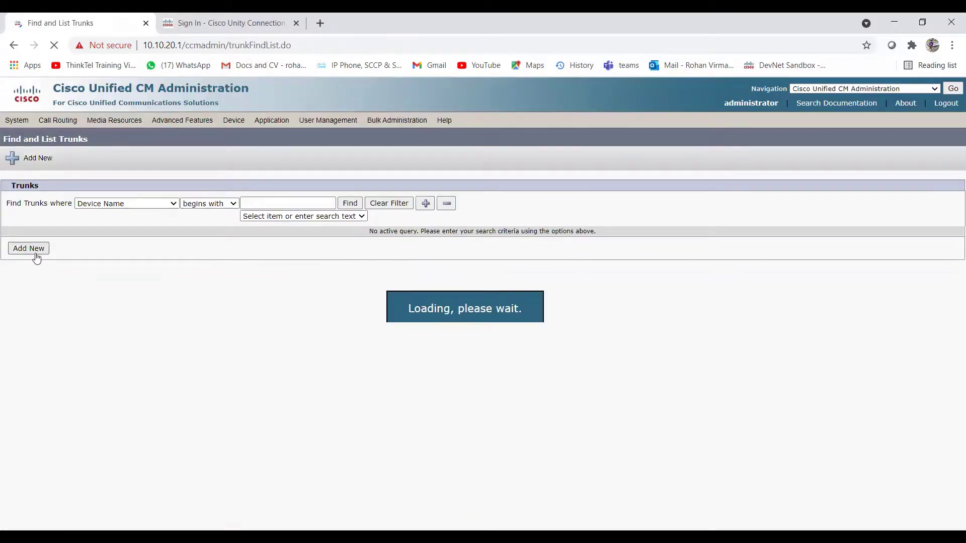
left_click(35, 253)
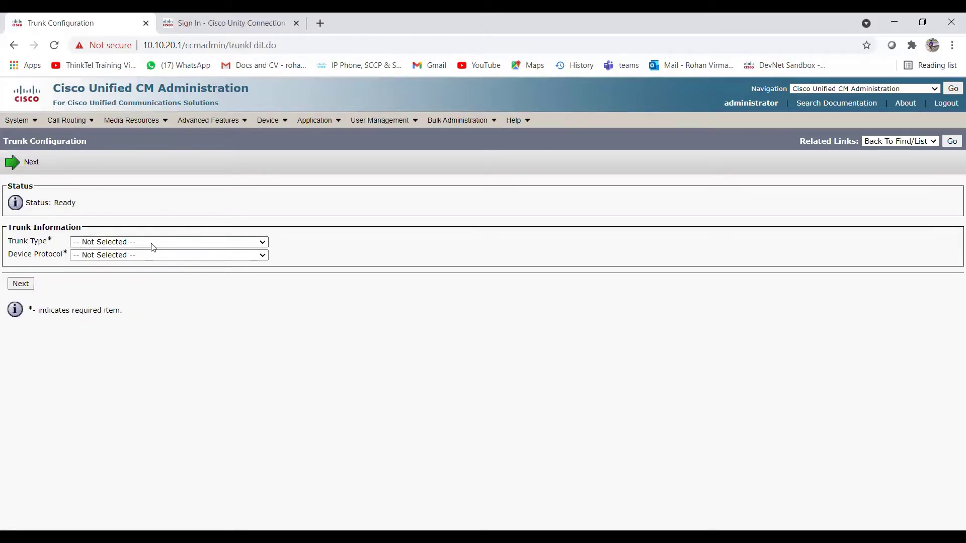
left_click(153, 246)
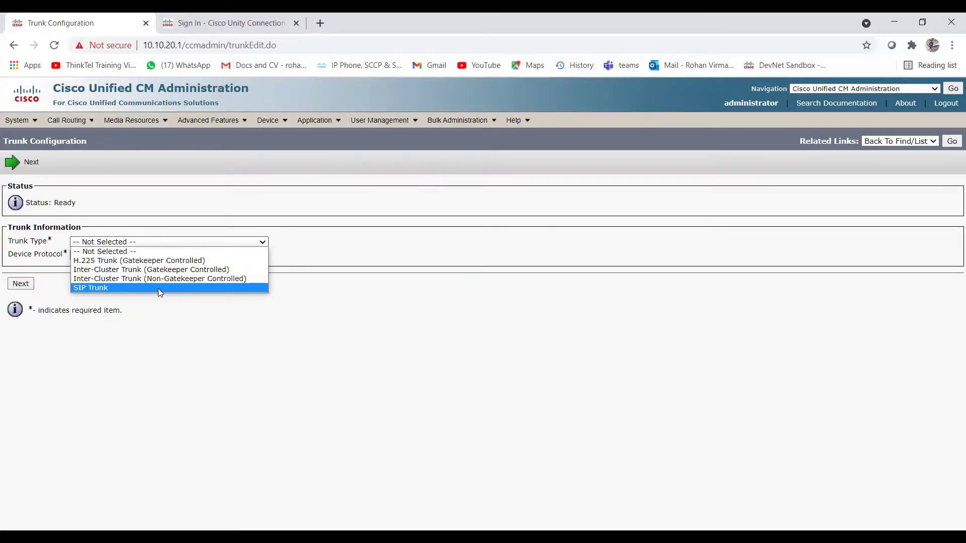
left_click(158, 288)
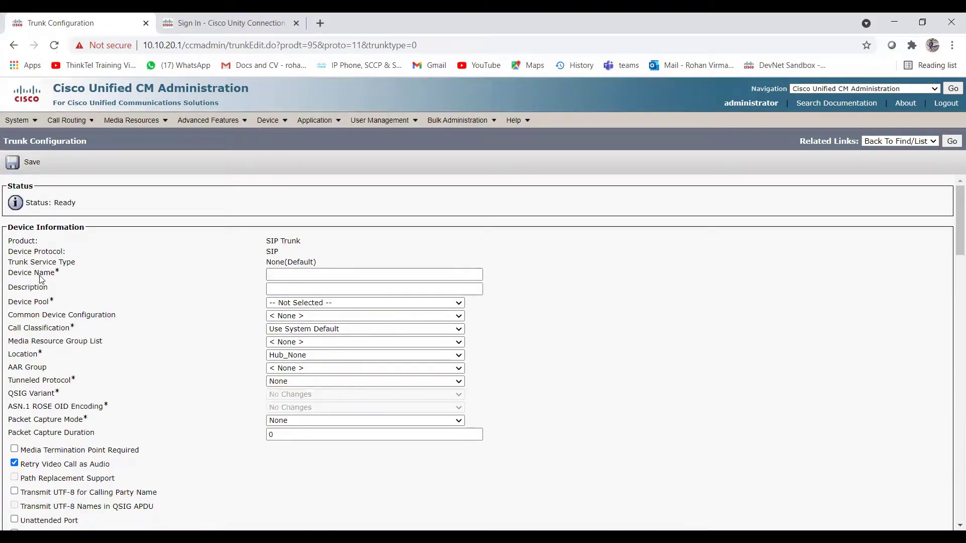
Enter SIPTrunktoUnity as device name and description, and choose the Default device pool
left_click(304, 275)
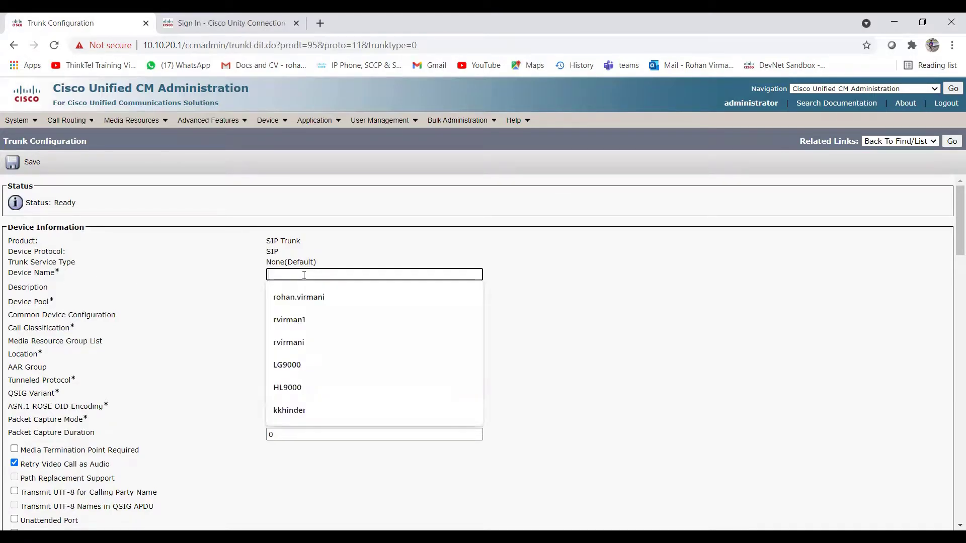
type("SIPTR")
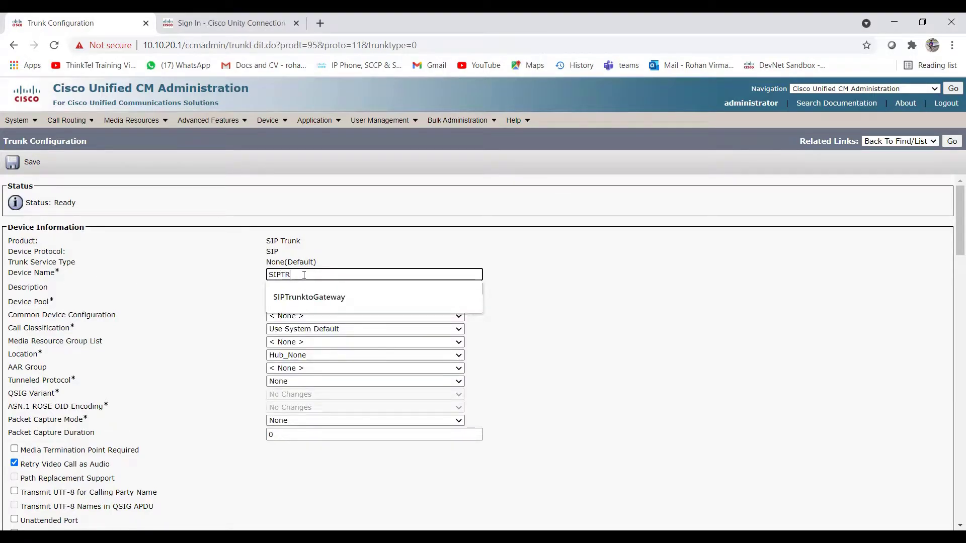
type("run")
type("Unity")
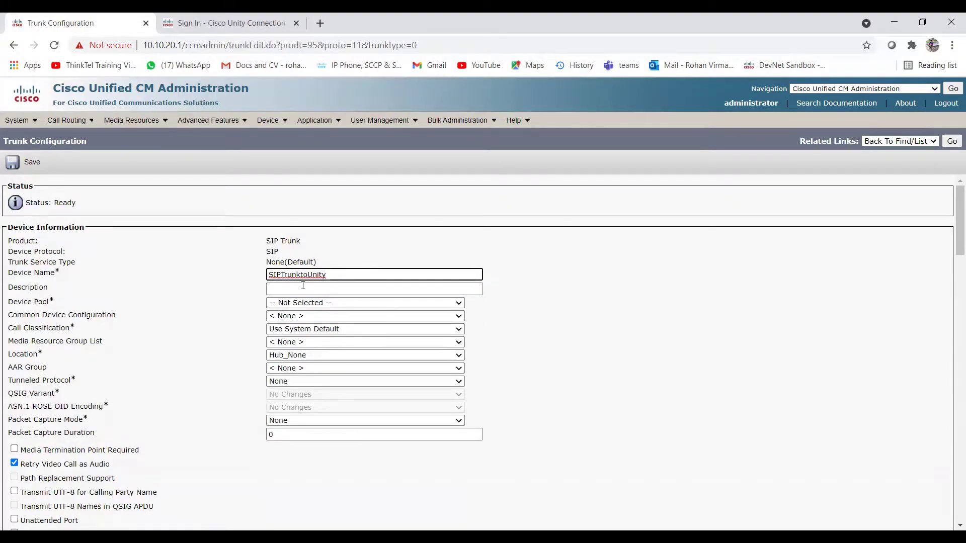
left_click(303, 287)
key("ctrl+v")
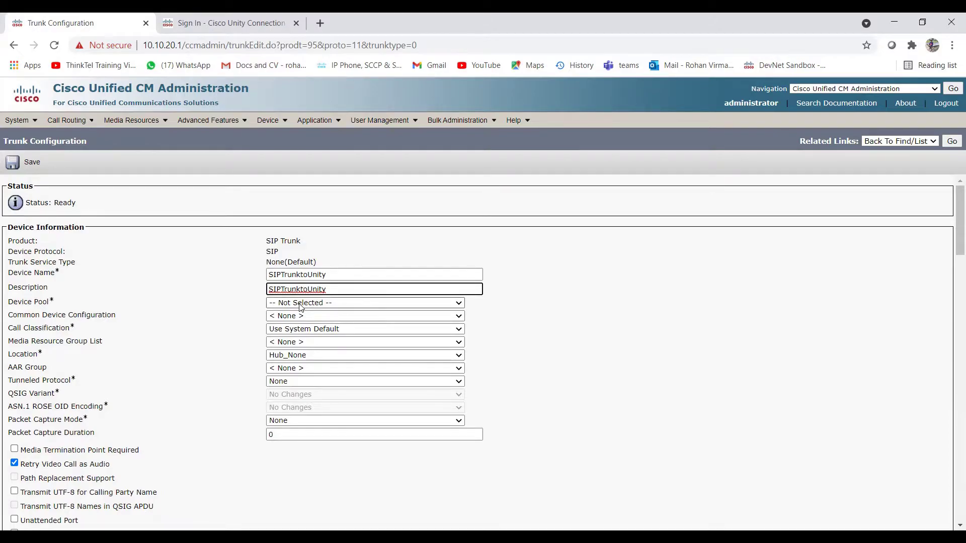
left_click(301, 305)
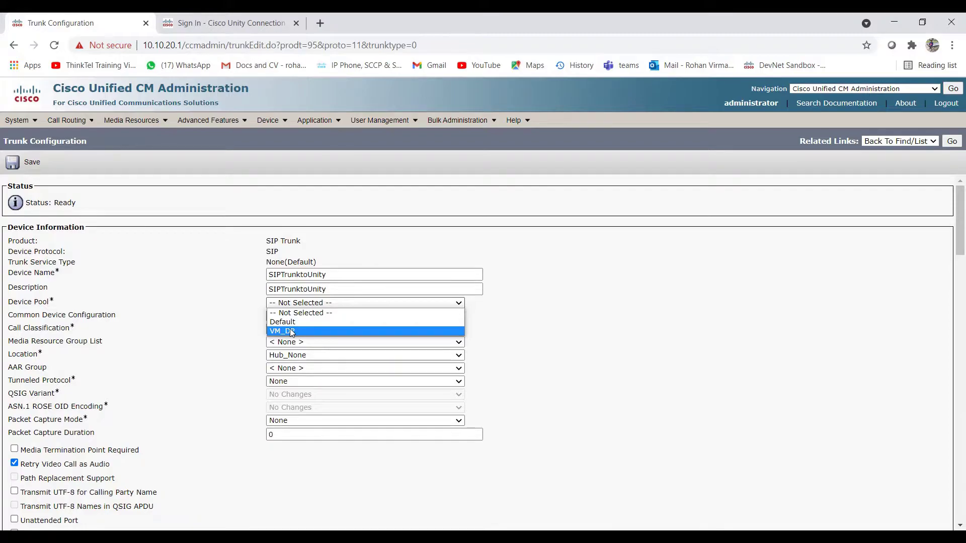
left_click(318, 323)
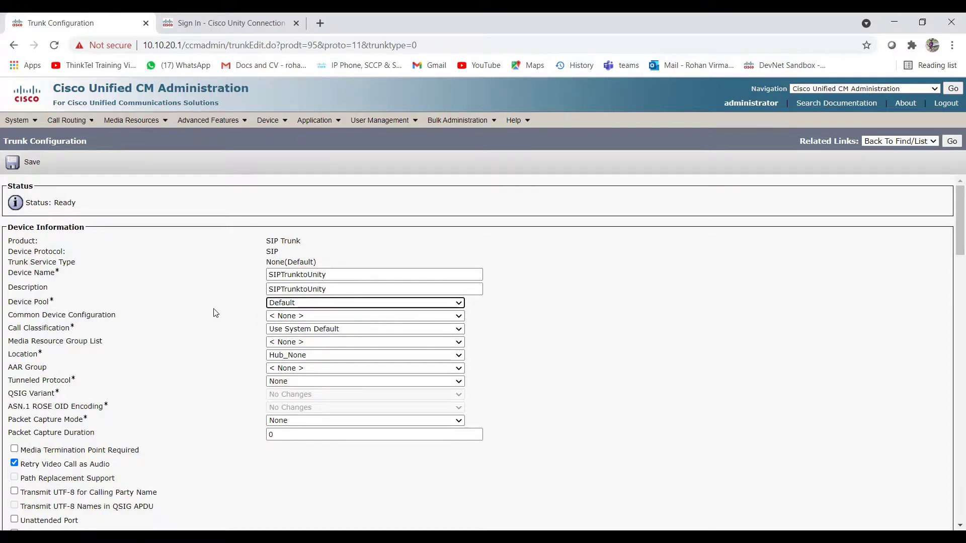
scroll(216, 312, "down", 1)
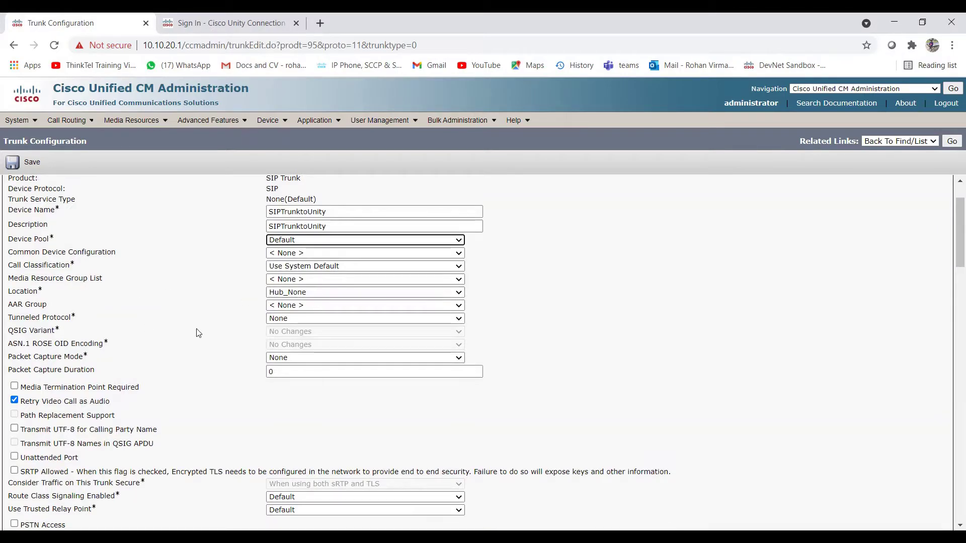
scroll(194, 328, "down", 4)
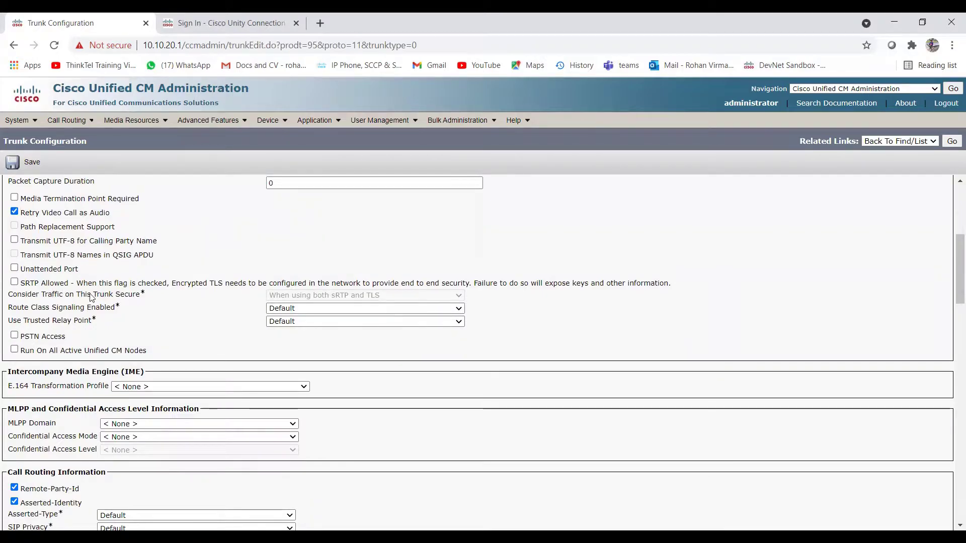
scroll(227, 305, "down", 1)
scroll(171, 296, "down", 2)
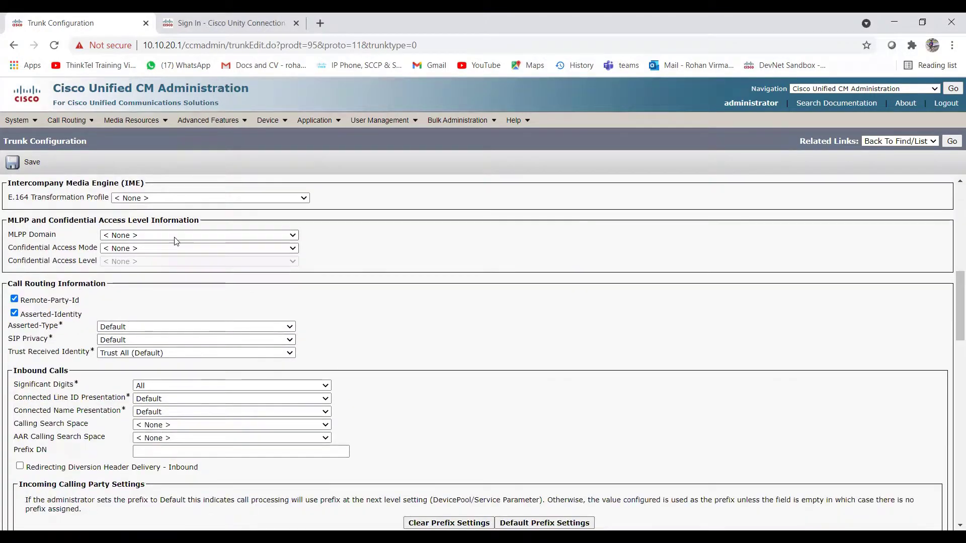
scroll(223, 247, "down", 2)
scroll(222, 249, "down", 2)
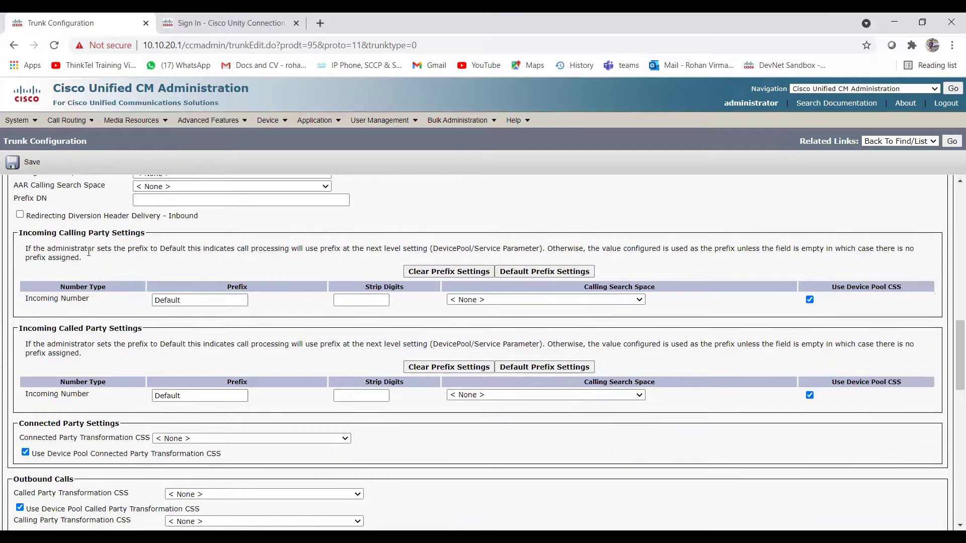
scroll(244, 373, "down", 3)
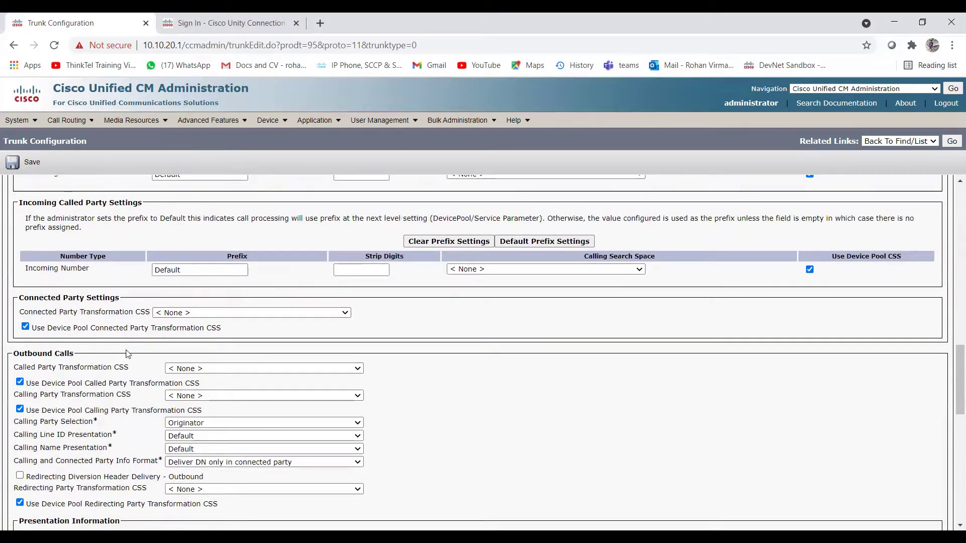
scroll(106, 312, "down", 3)
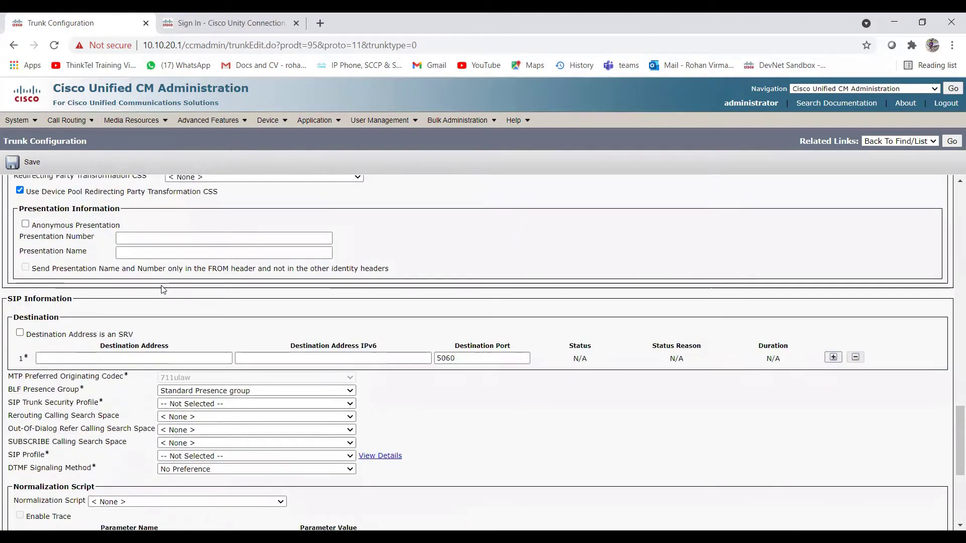
Set the trunk's SIP destination address to 10.10.20.18 on port 5060
left_click(105, 358)
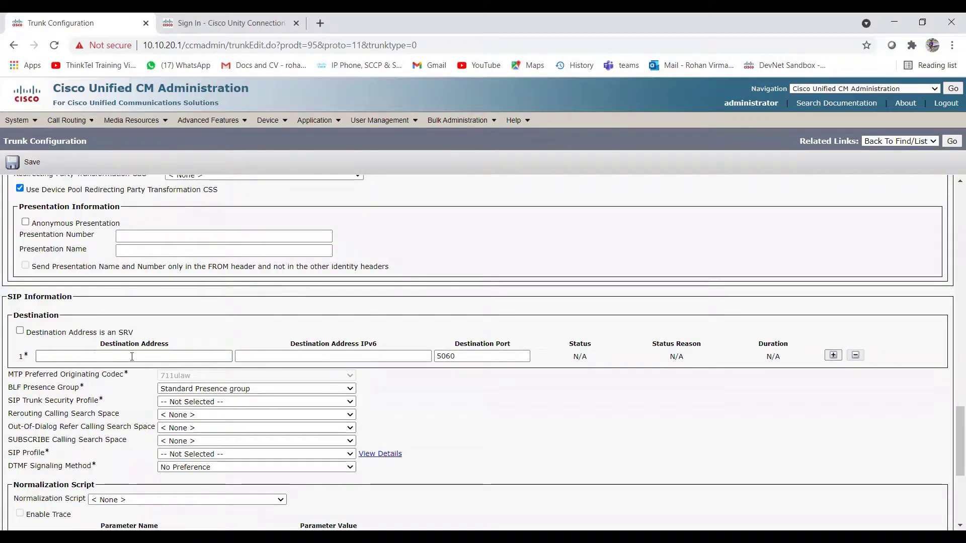
left_click(161, 356)
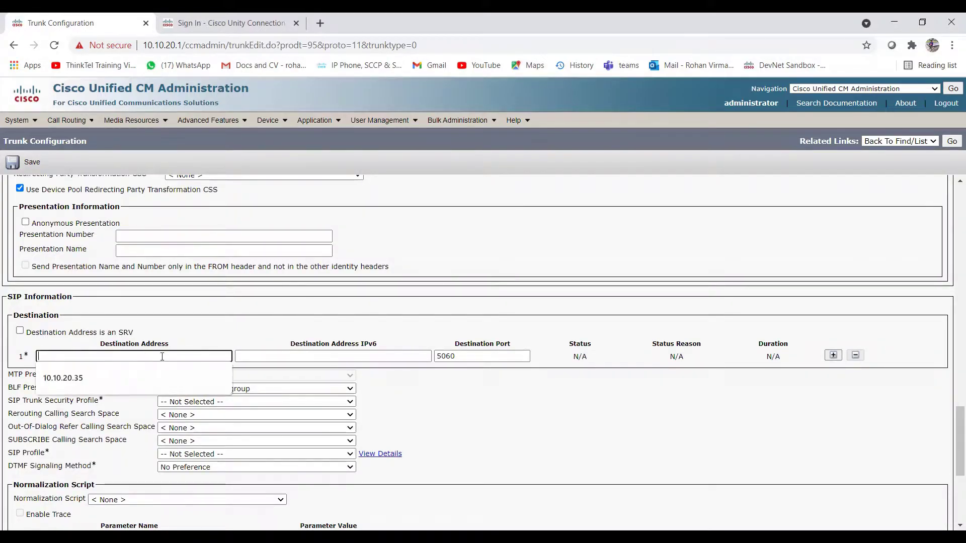
left_click(277, 309)
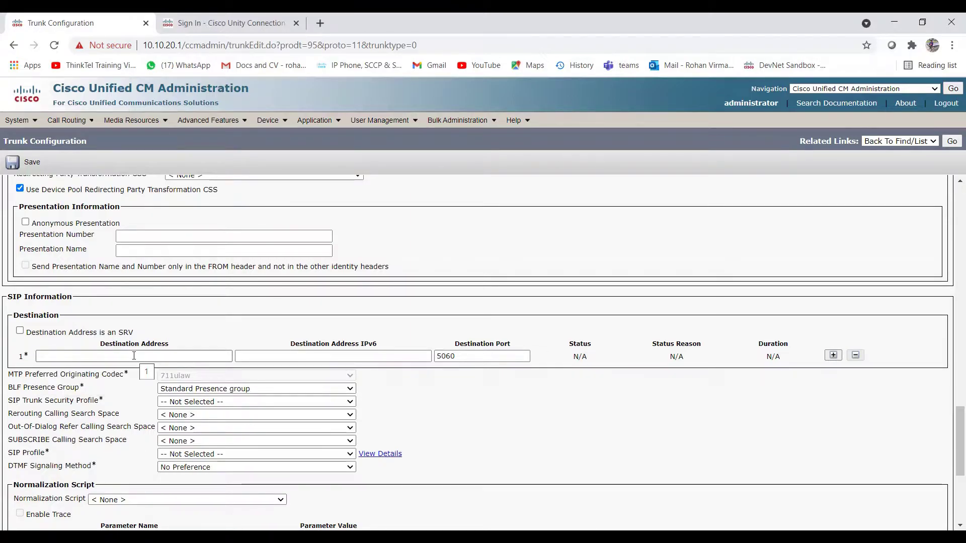
left_click(184, 24)
left_click(128, 23)
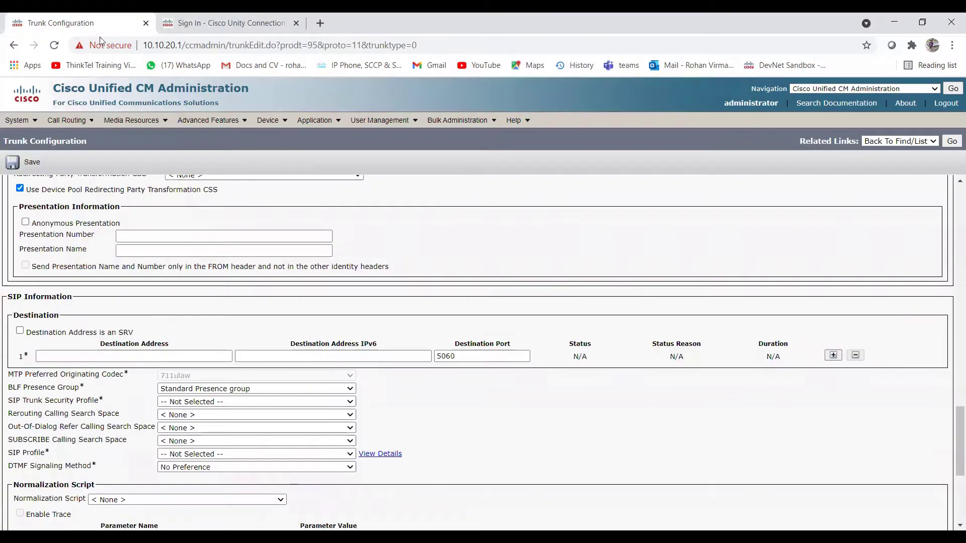
left_click(137, 355)
type("10.10.20.18")
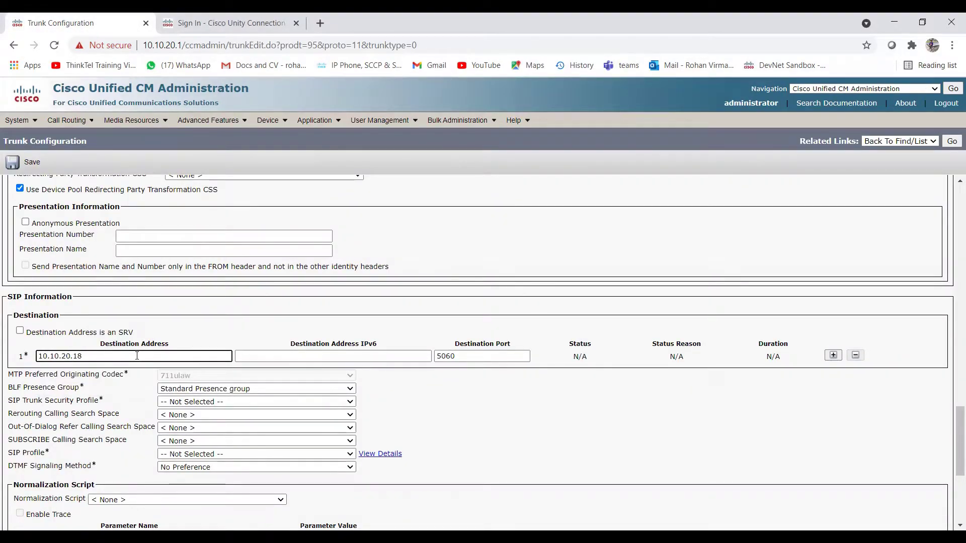
left_click(483, 406)
scroll(86, 335, "down", 1)
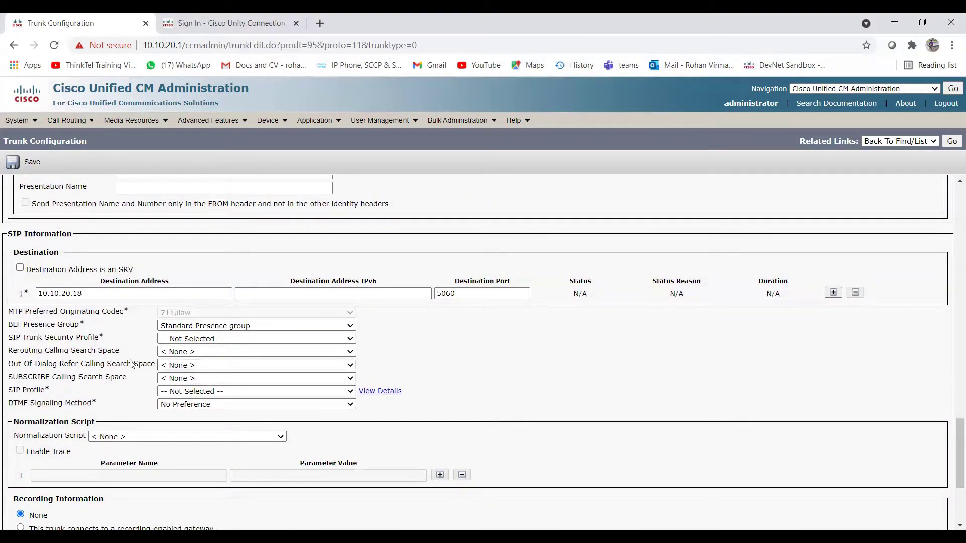
left_click_drag(23, 338, 109, 344)
left_click(113, 344)
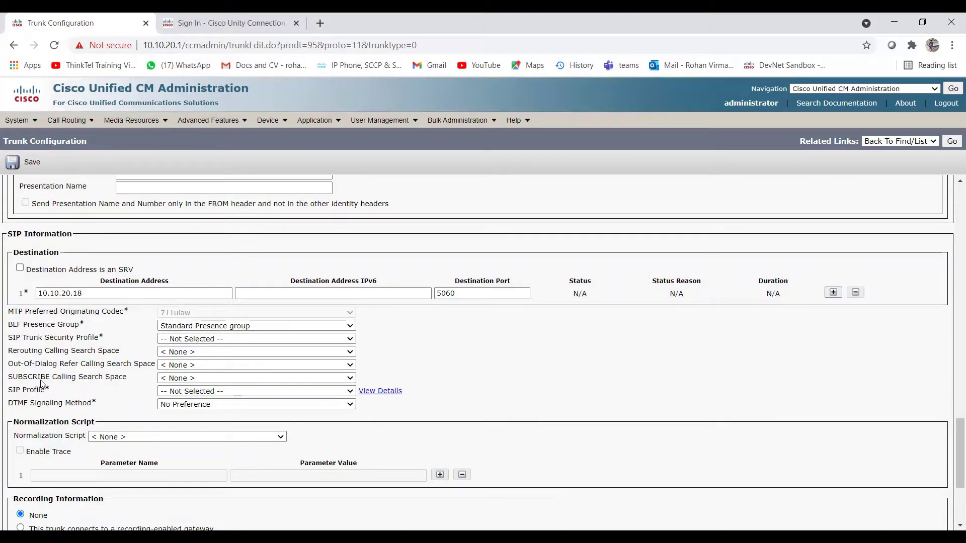
left_click(244, 340)
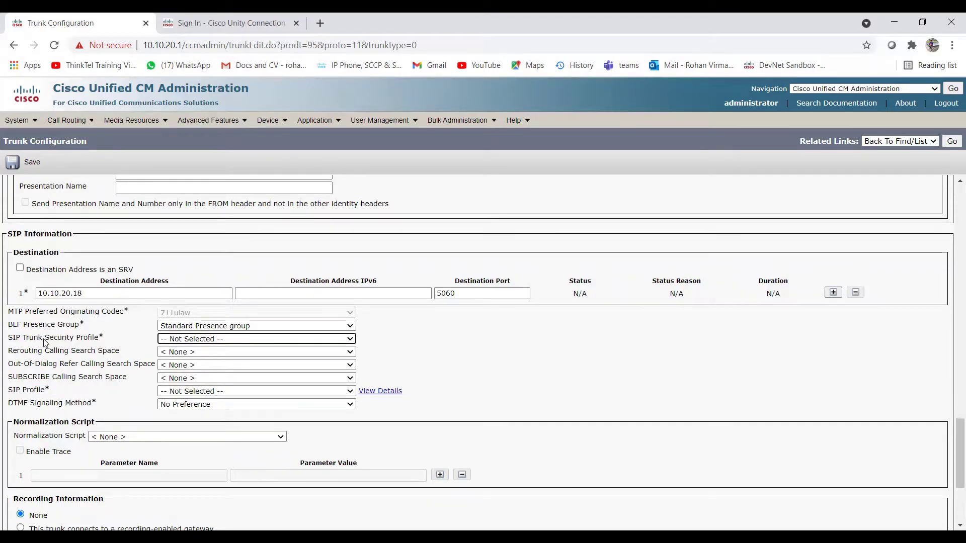
Select Non Secure SIP Trunk Security Profile and Test SIP Profile for VM, then save the trunk
left_click(244, 340)
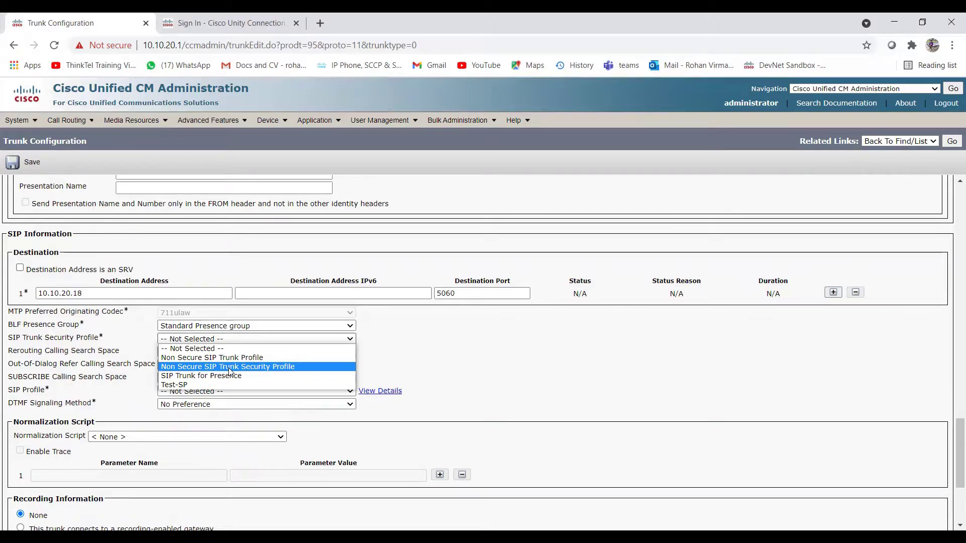
left_click(229, 371)
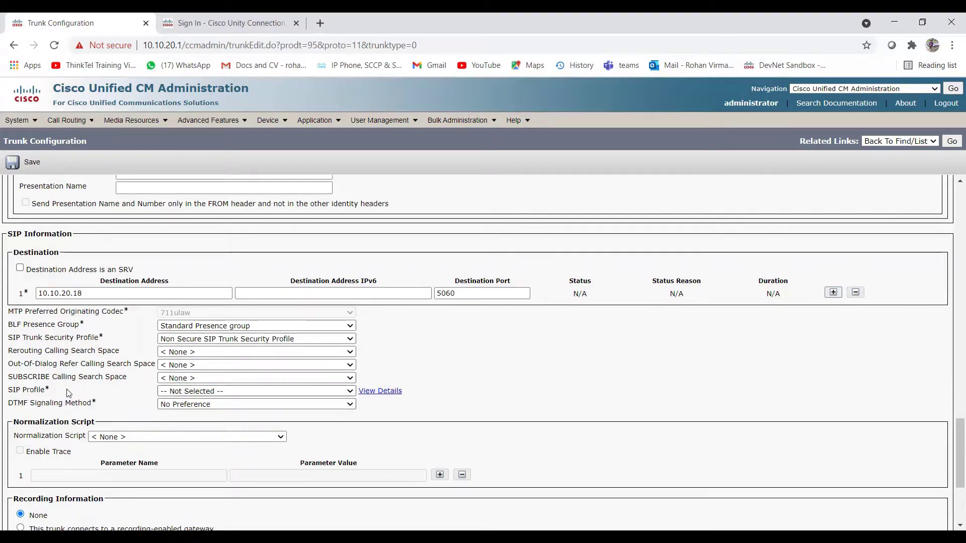
left_click(227, 392)
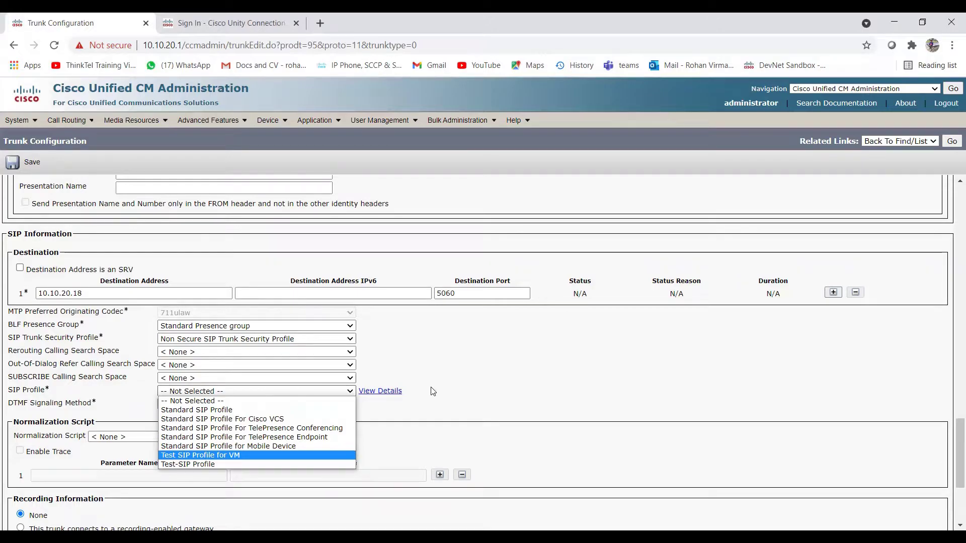
left_click(223, 456)
scroll(244, 336, "down", 3)
left_click(21, 473)
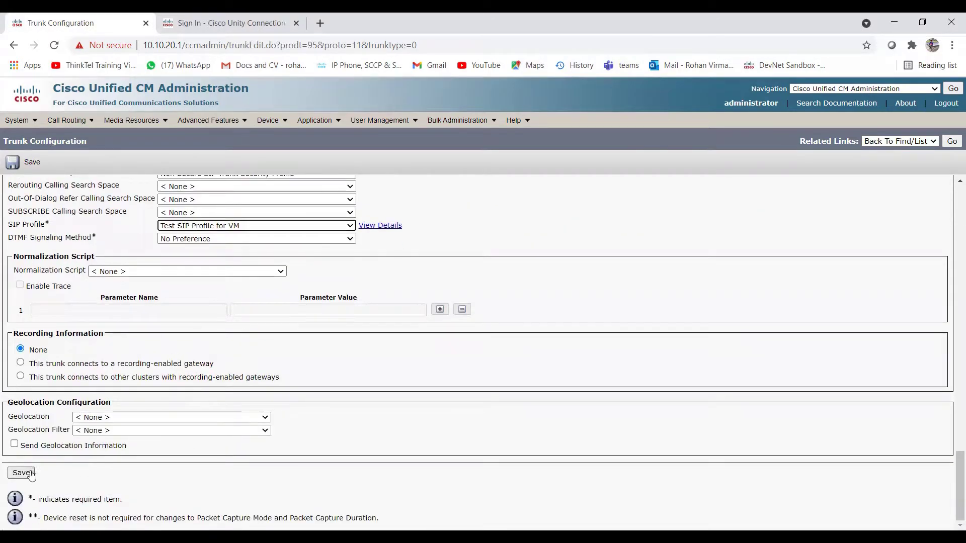
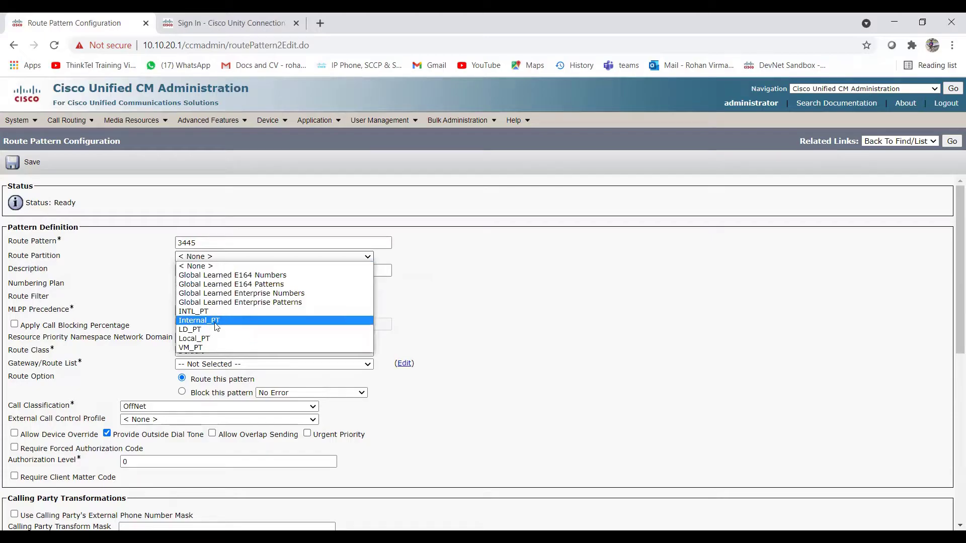
Put the new route pattern 3445 in the Internal_PT partition
left_click(250, 323)
Enter 'Route Pattern for Unity' as the route pattern's description
left_click(244, 270)
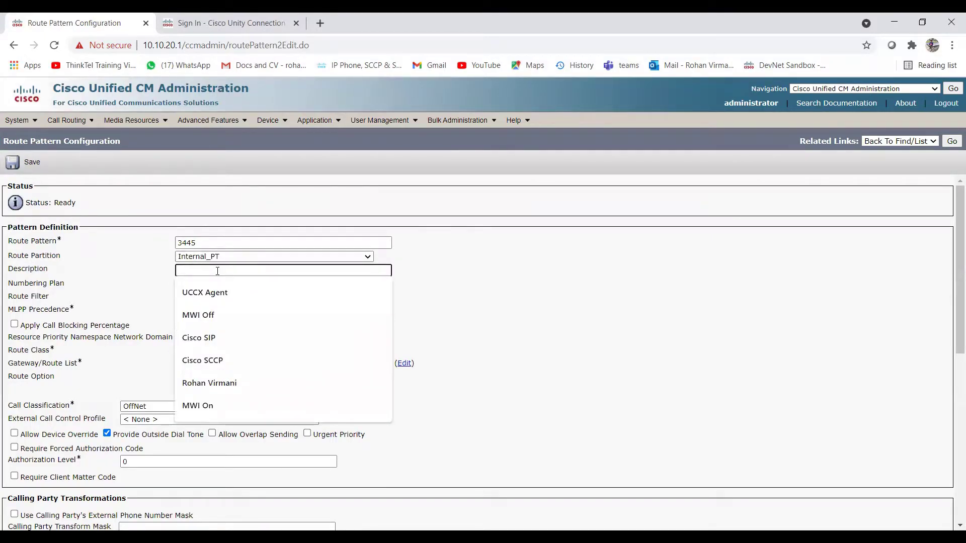
type("Route ")
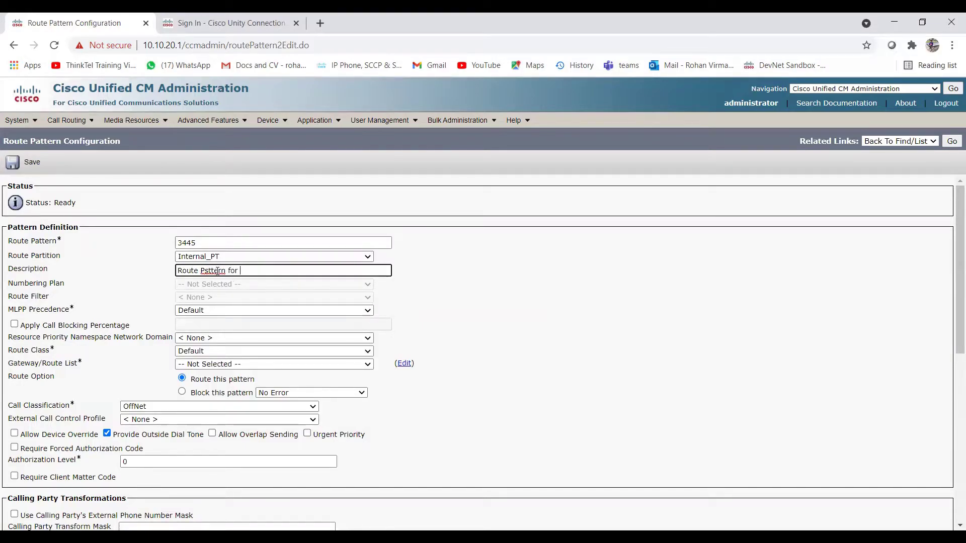
type("Psttern for")
key("BackSpace")
key("BackSpace")
key("BackSpace")
key("BackSpace")
key("BackSpace")
key("BackSpace")
type("Unity")
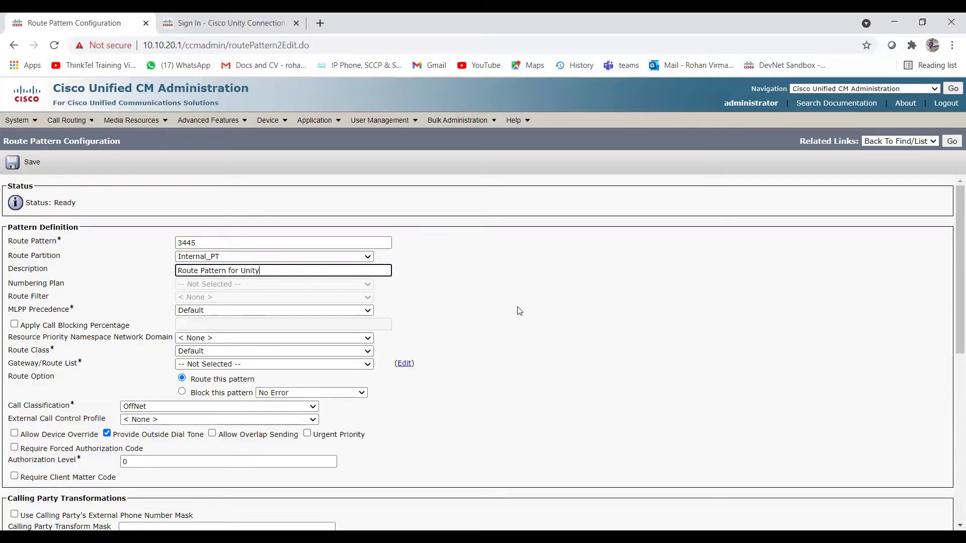
left_click(519, 312)
scroll(97, 316, "down", 1)
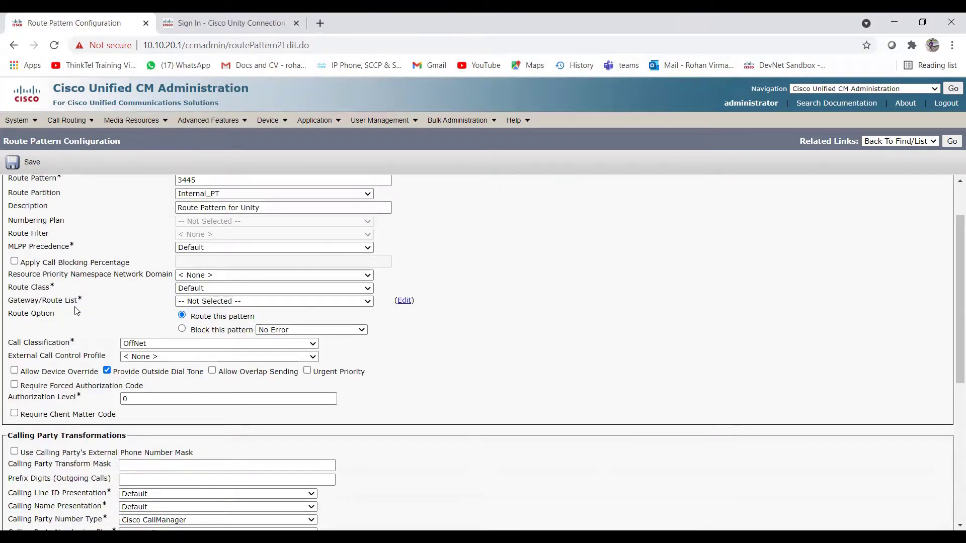
left_click_drag(92, 305, 6, 306)
left_click(95, 302)
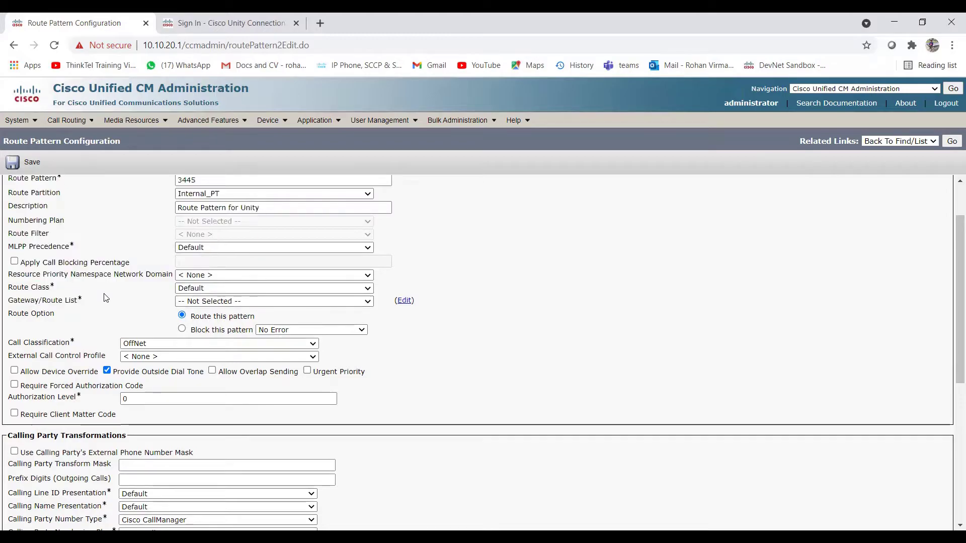
Route the pattern to the SIPTrunktoUnity route list and save it
left_click(285, 302)
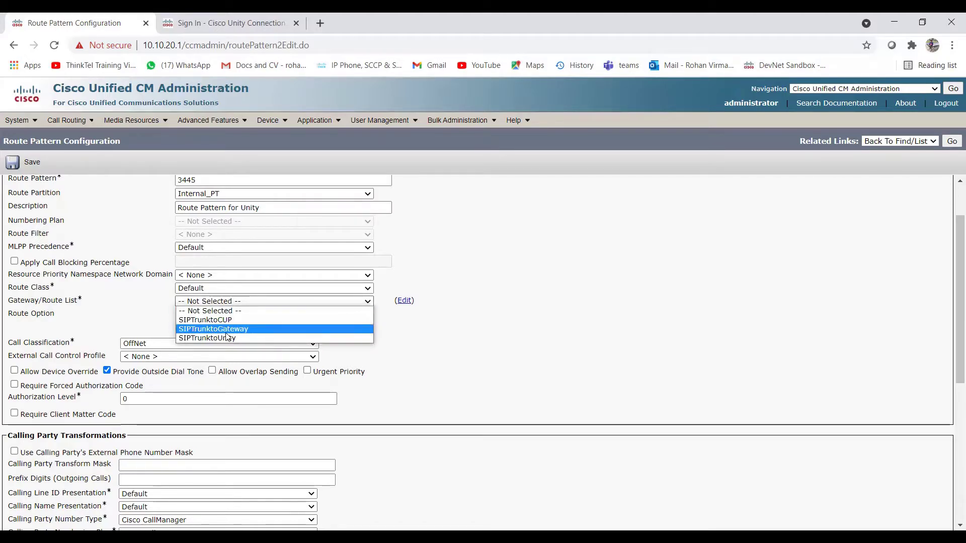
left_click(253, 337)
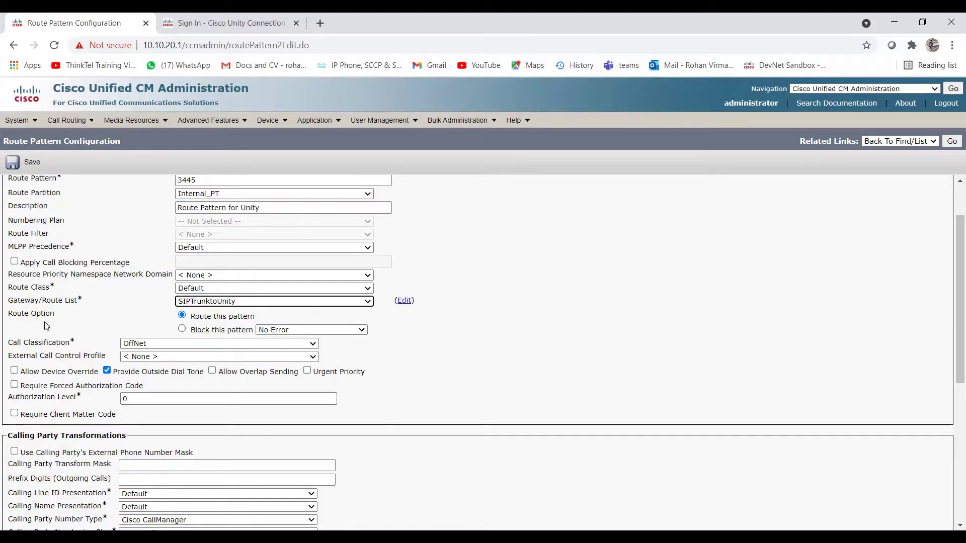
left_click_drag(3, 317, 58, 318)
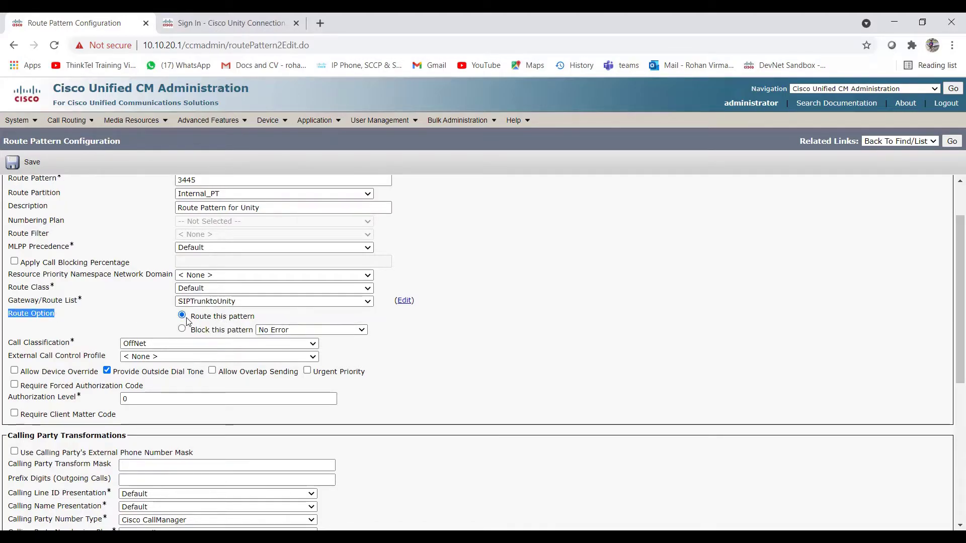
left_click_drag(196, 316, 252, 317)
left_click(251, 317)
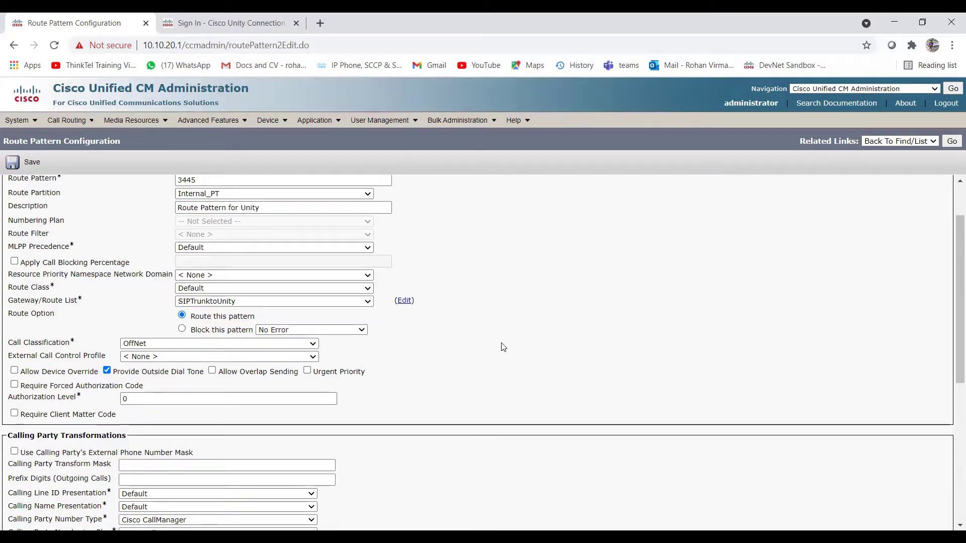
scroll(222, 316, "down", 6)
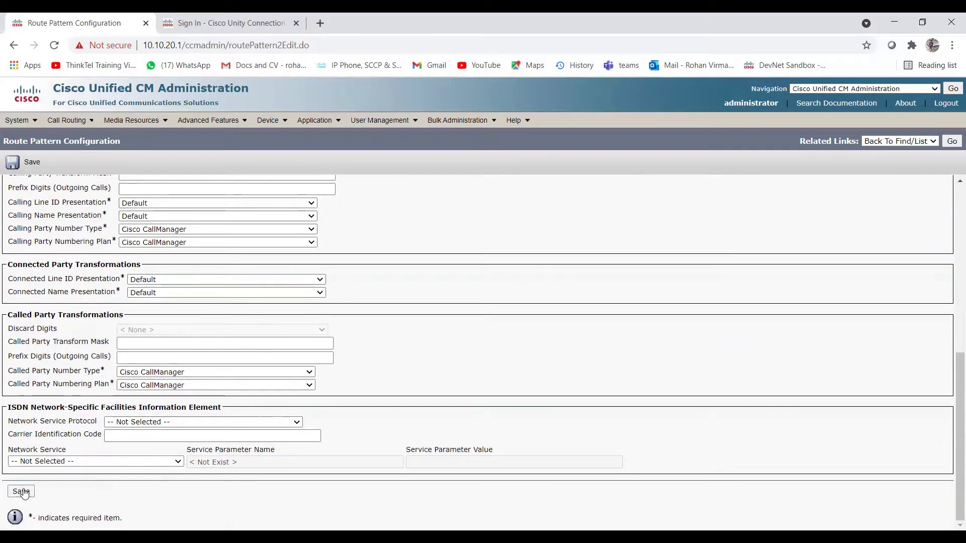
left_click(21, 491)
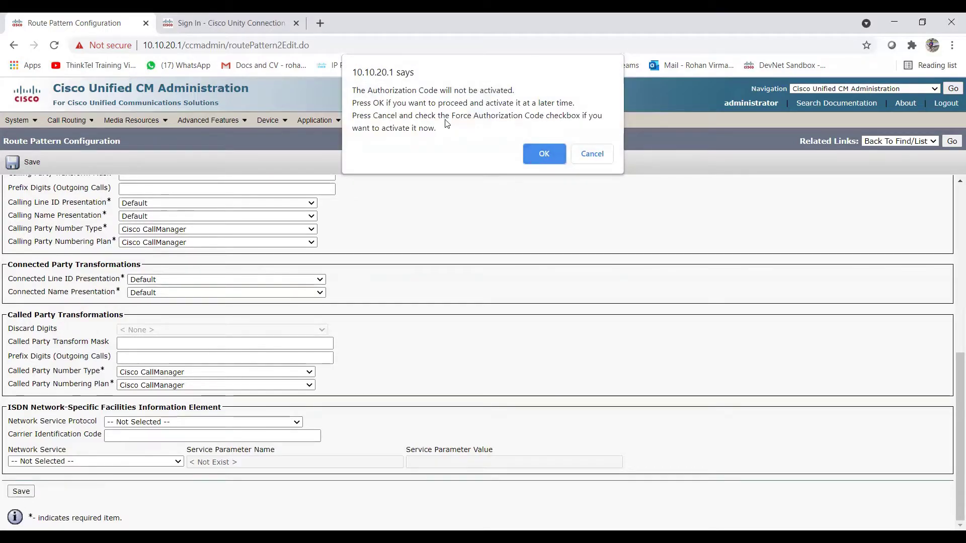
Skip the authorization code and acknowledge the route list reset to finish saving pattern 3445
left_click(544, 154)
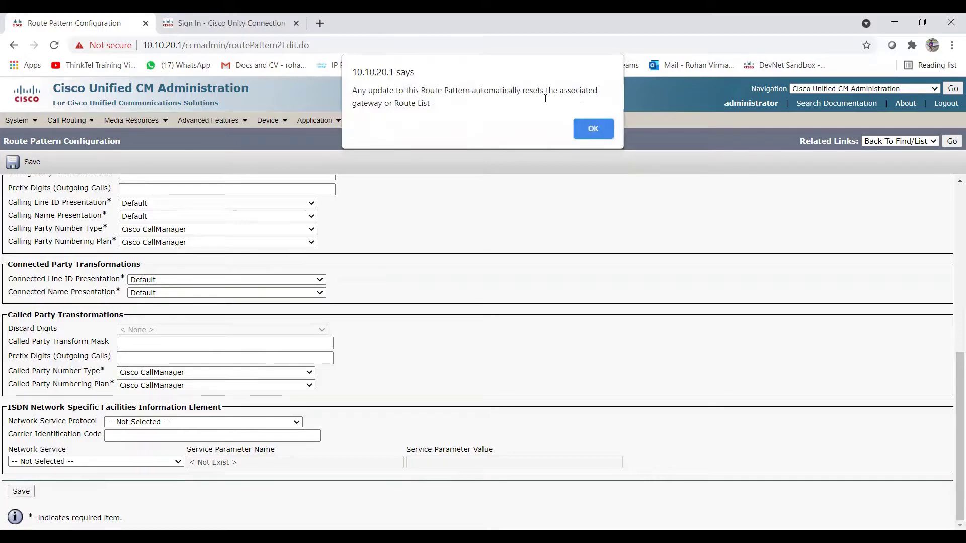
left_click(594, 130)
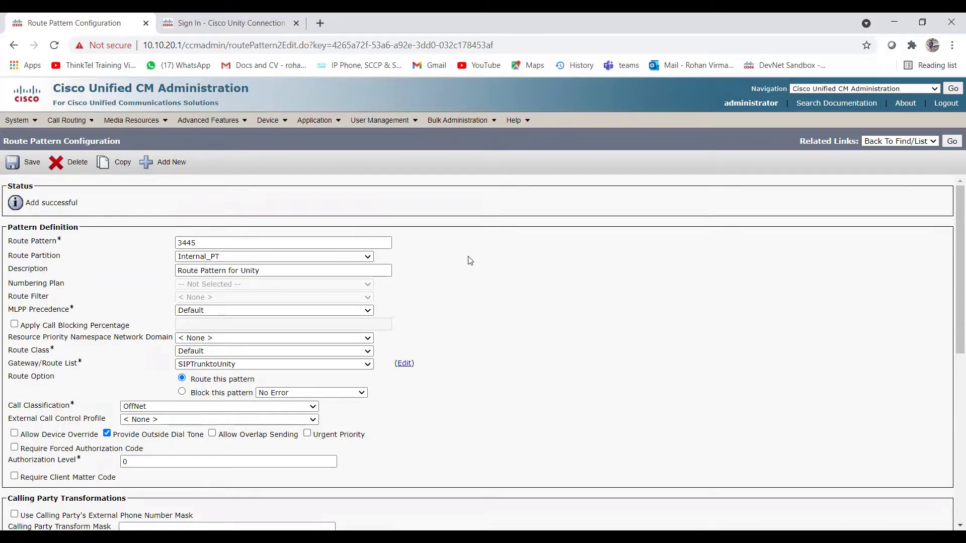
left_click(227, 123)
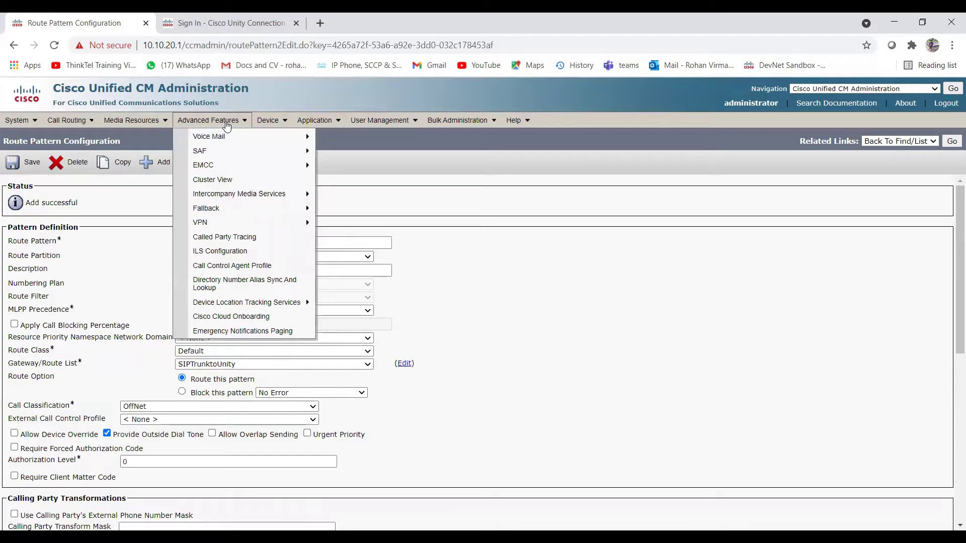
Add voice mail pilot 3445 using Internal_CSS, described 'VM number for SIP integration'
mouse_move(242, 139)
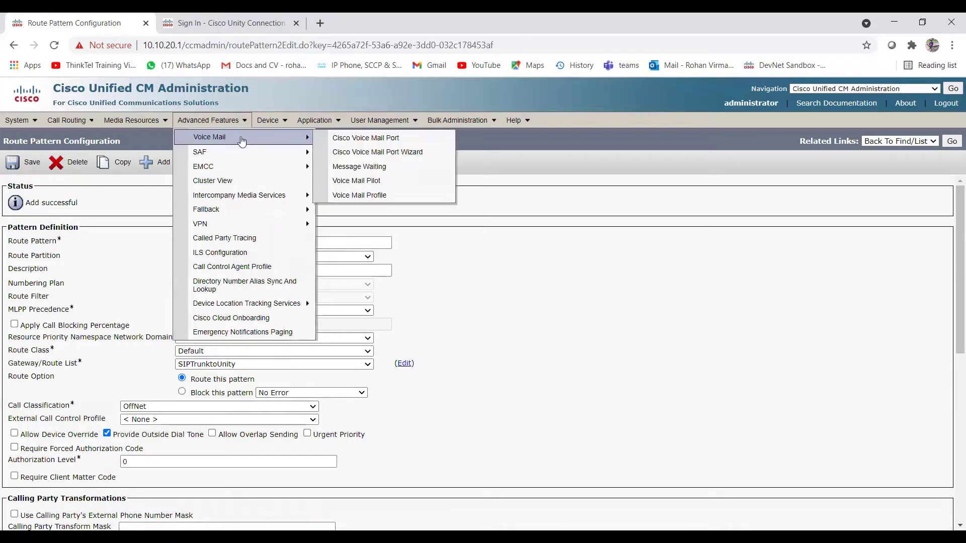
left_click(392, 185)
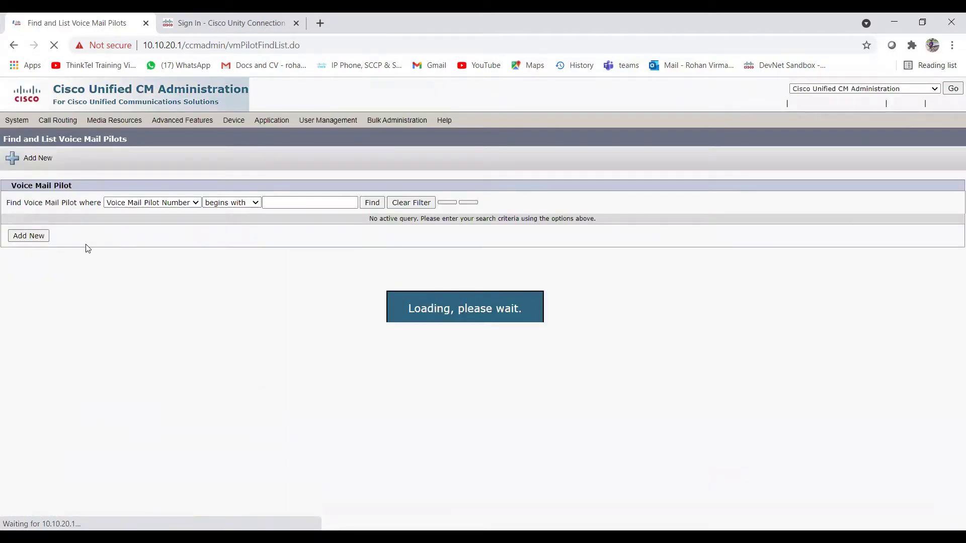
left_click(39, 242)
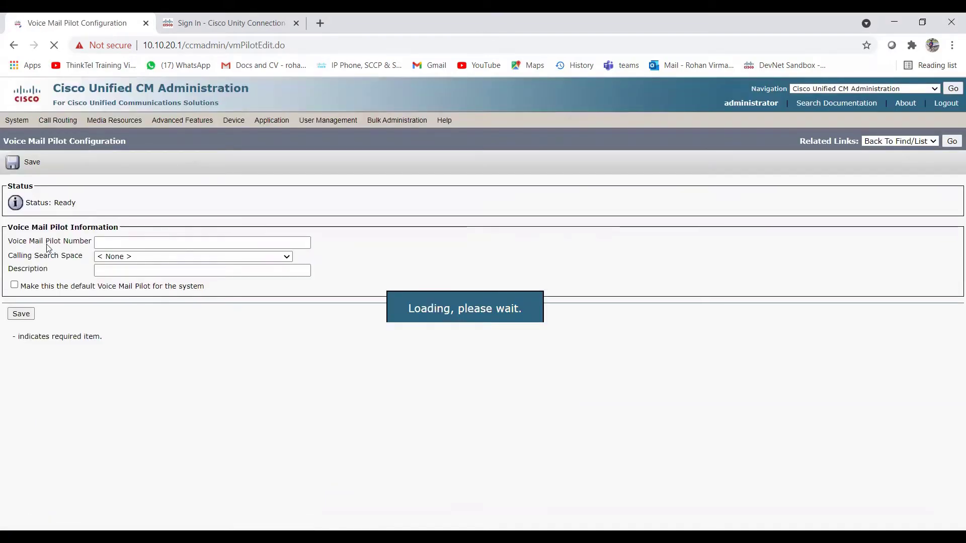
left_click(125, 242)
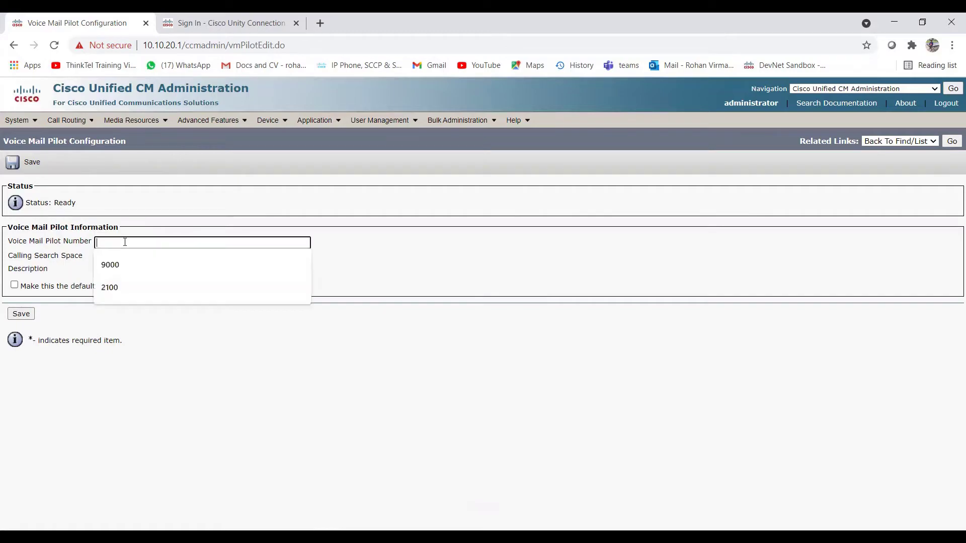
type("344")
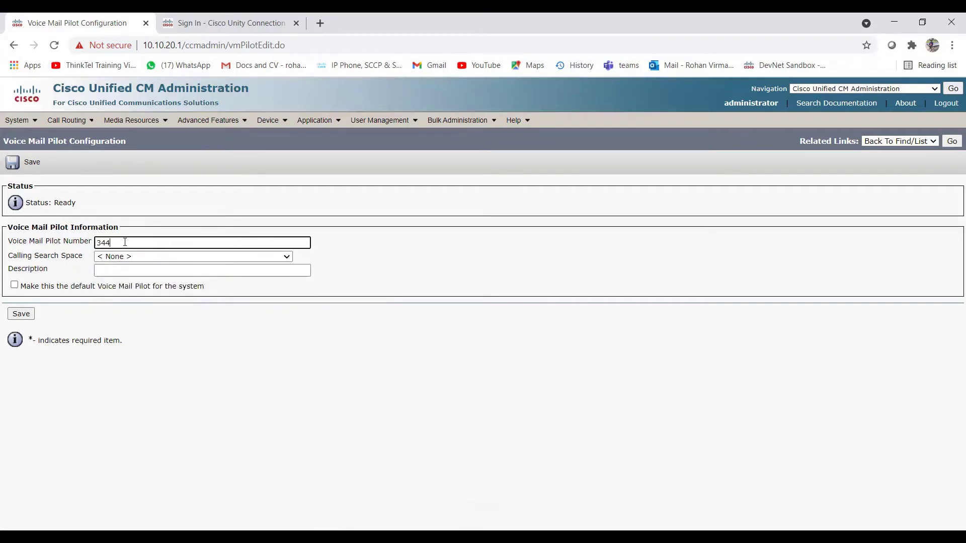
type("5")
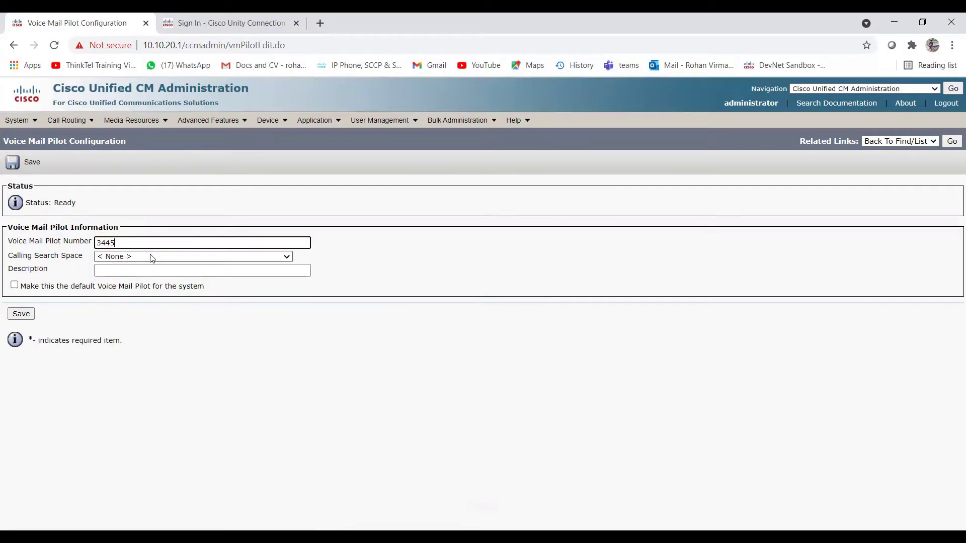
left_click(152, 258)
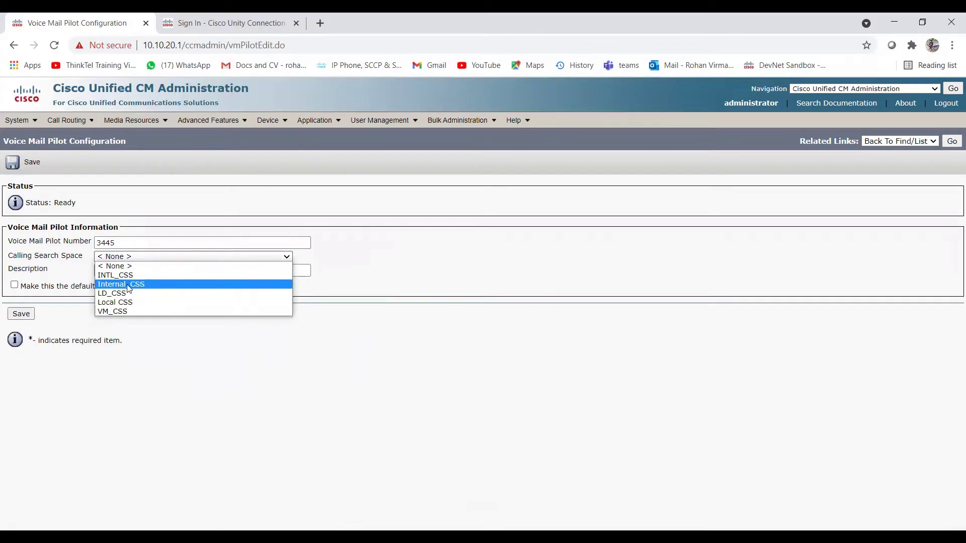
left_click(166, 285)
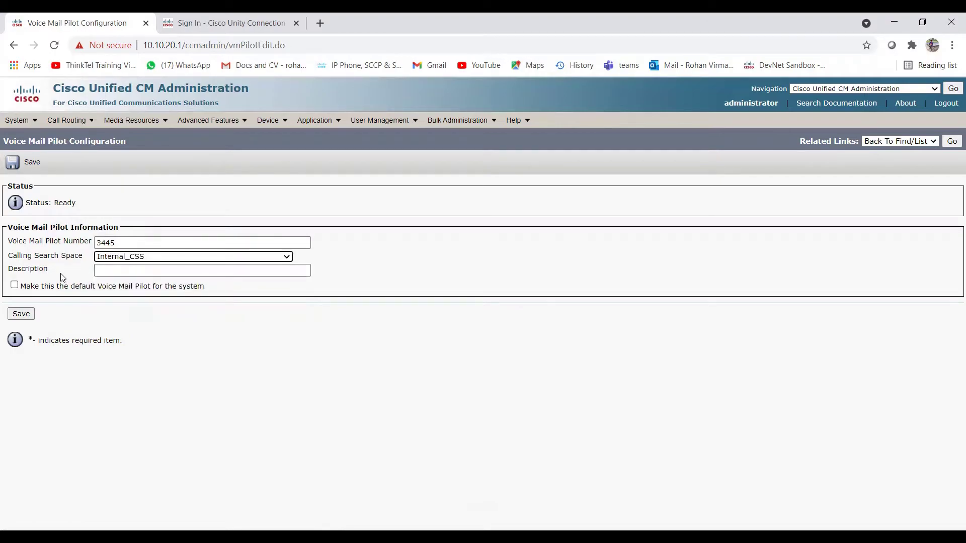
left_click(131, 271)
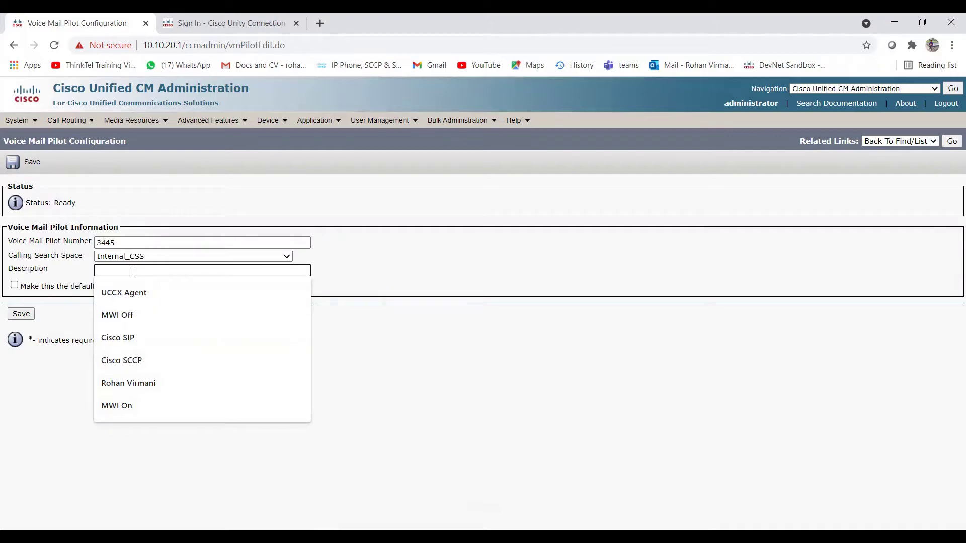
type("VMnumber for SIP integration")
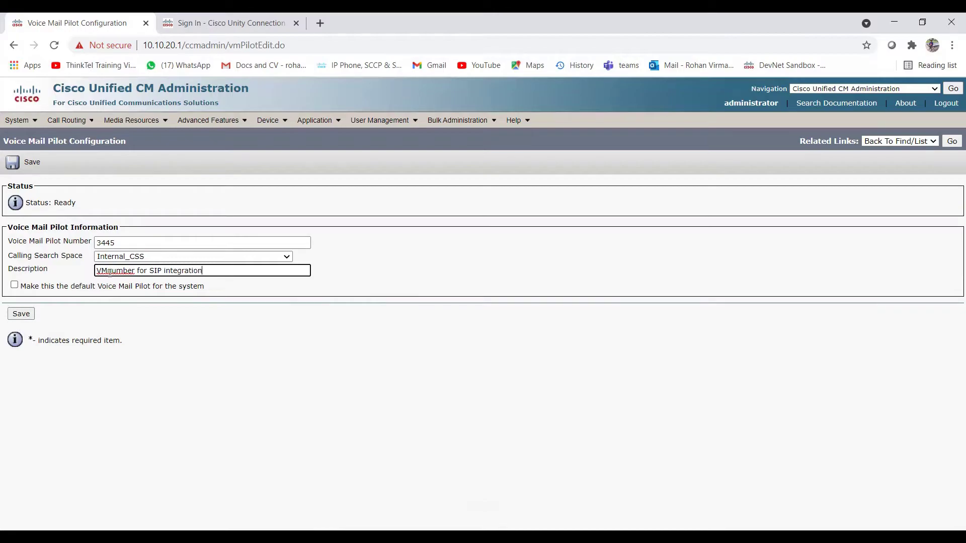
left_click(23, 314)
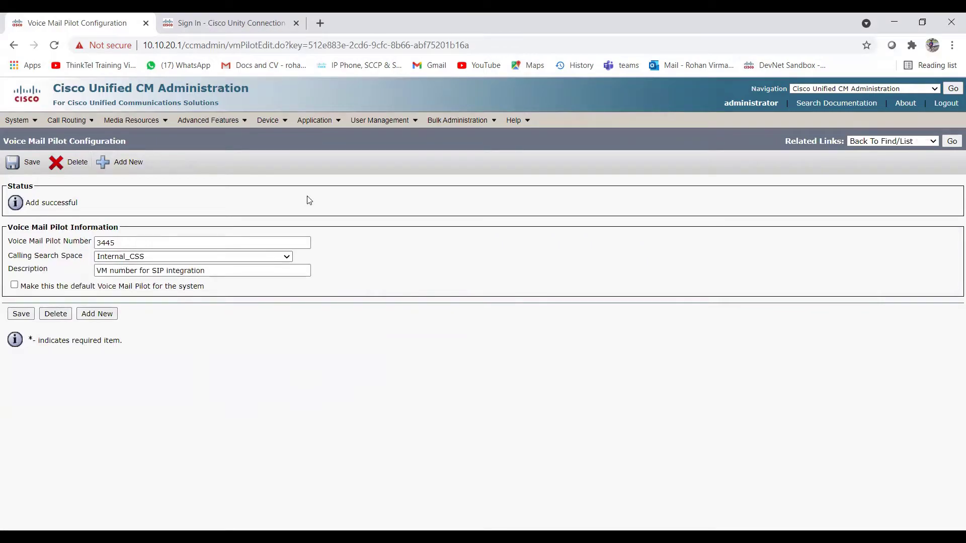
Start a new voice mail profile named SIP_VM_Profile
mouse_move(221, 121)
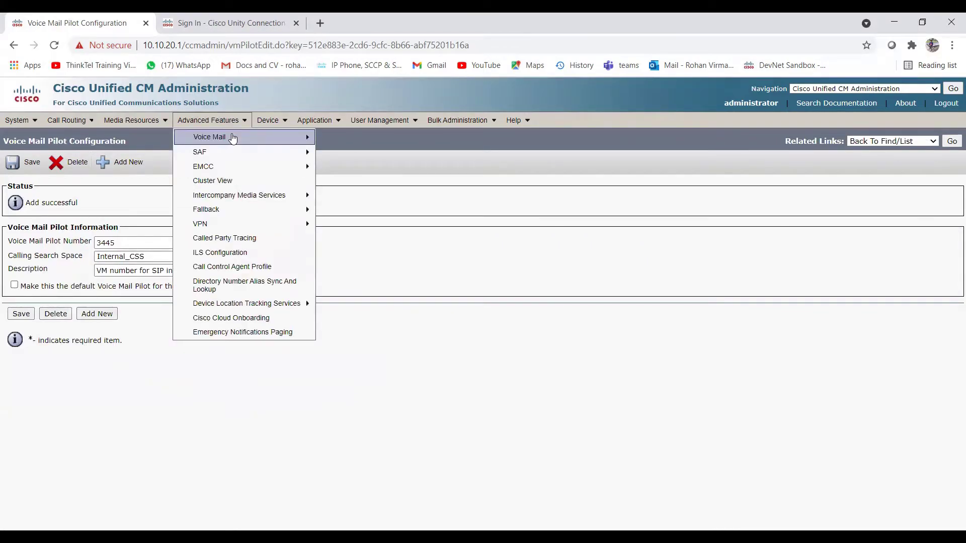
mouse_move(301, 139)
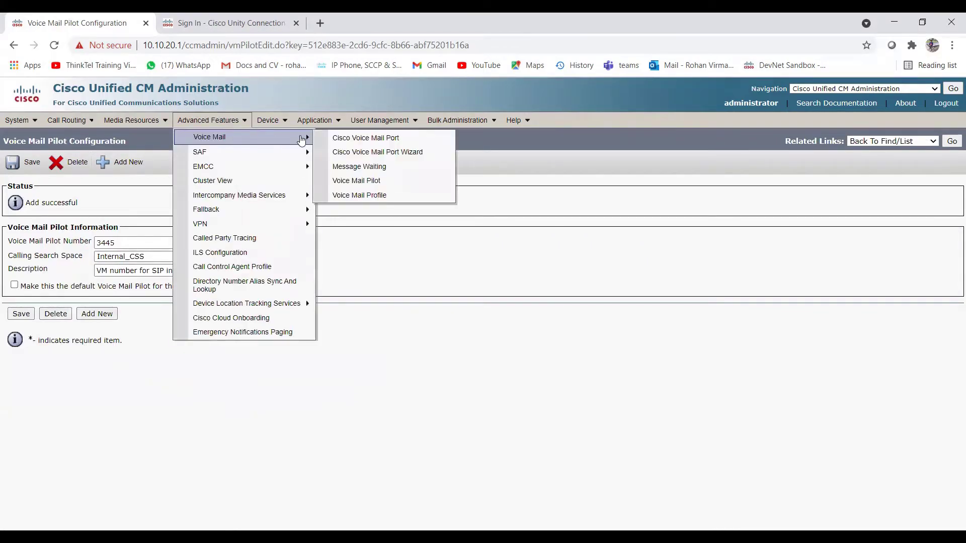
left_click(363, 198)
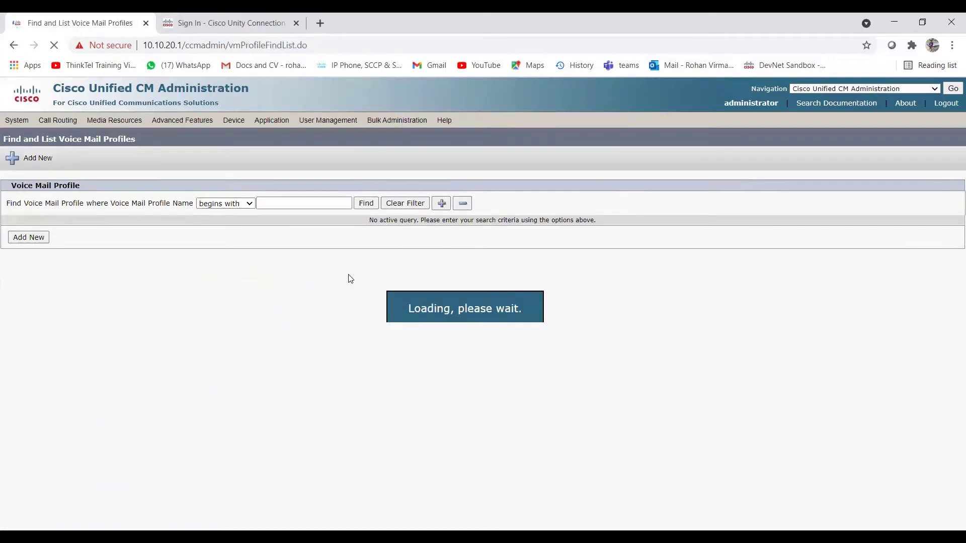
left_click(35, 238)
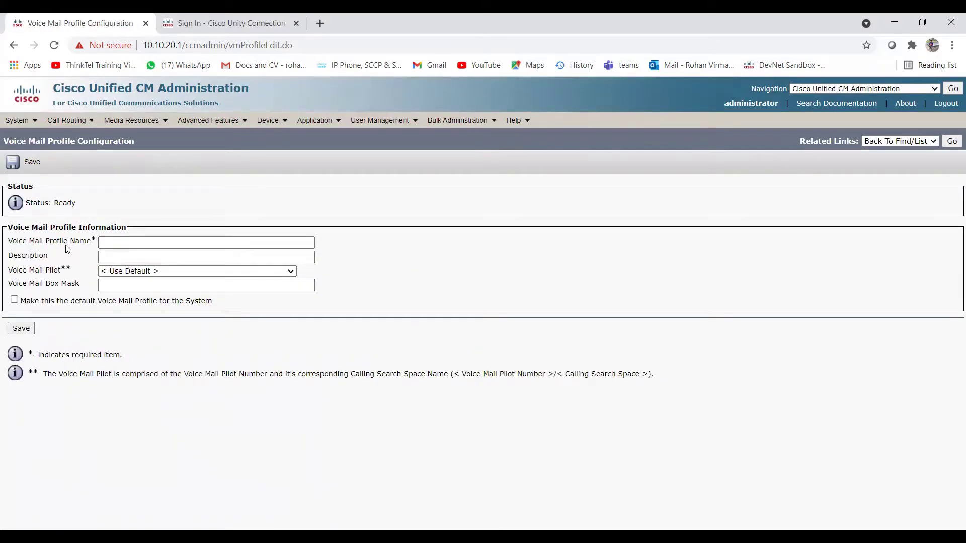
left_click(158, 244)
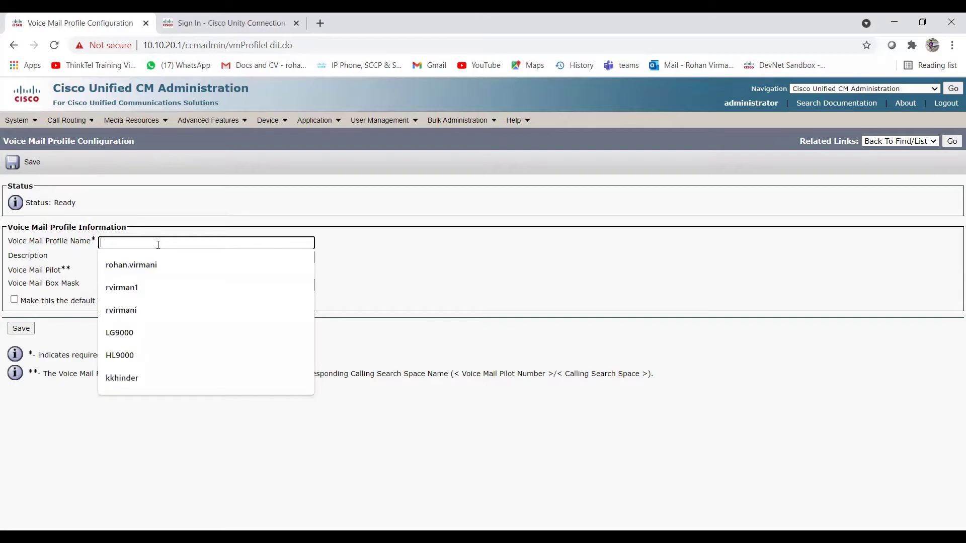
type("SIP")
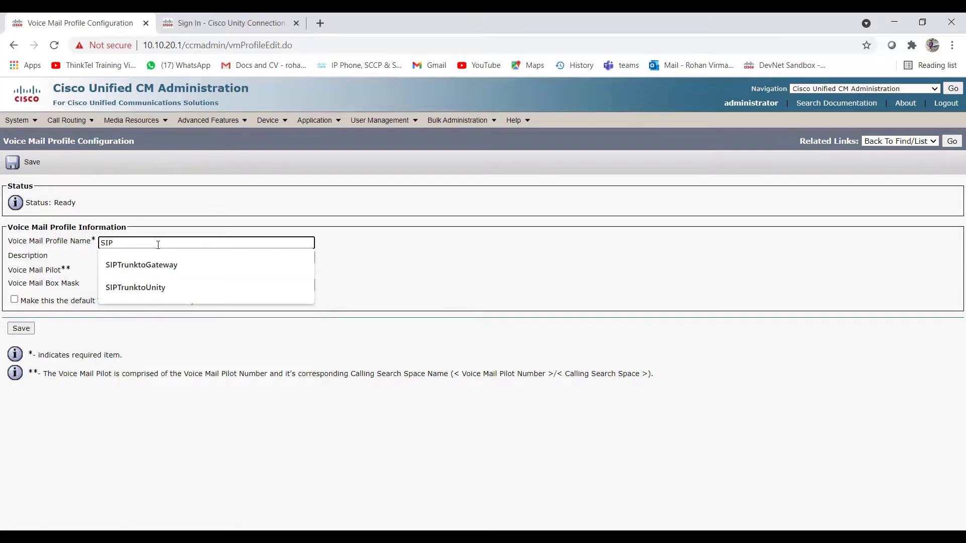
type("_")
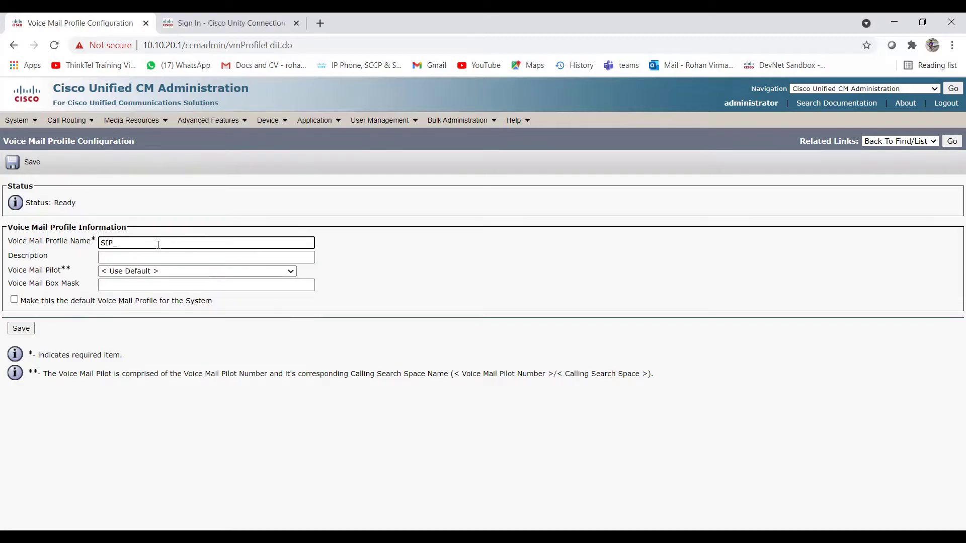
left_click(158, 245)
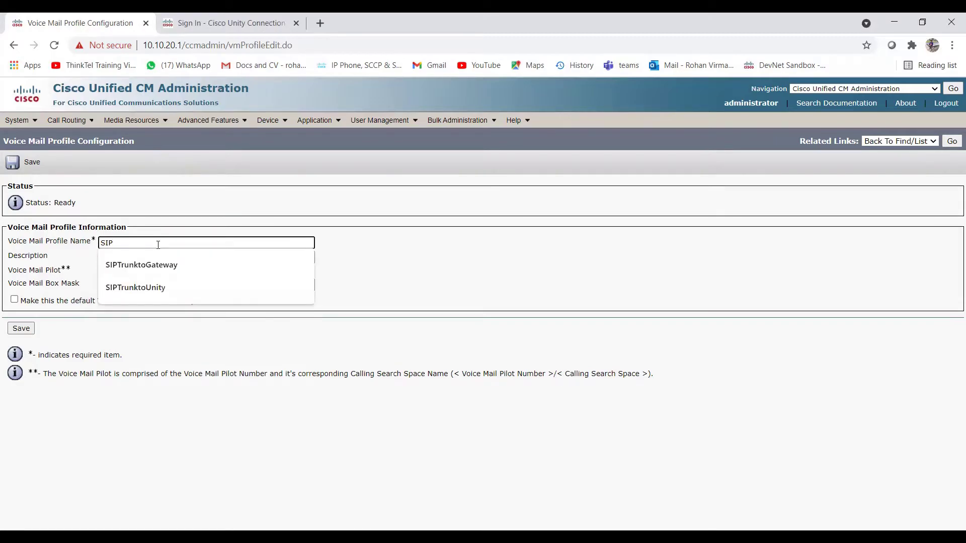
type("integrationto")
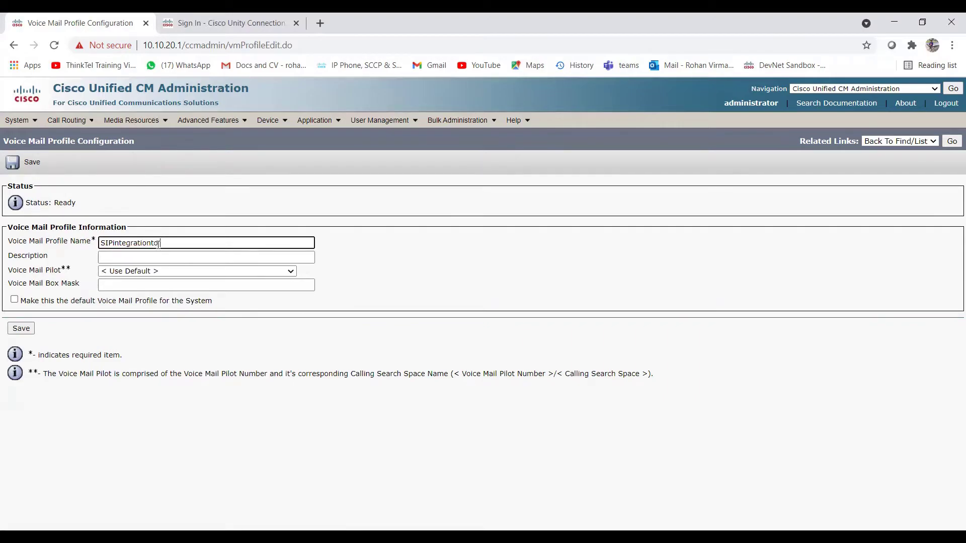
key("BackSpace")
key("BackSpace")
key("BackSpace")
key("BackSpace")
key("BackSpace")
key("BackSpace")
key("BackSpace")
key("BackSpace")
key("BackSpace")
key("BackSpace")
key("BackSpace")
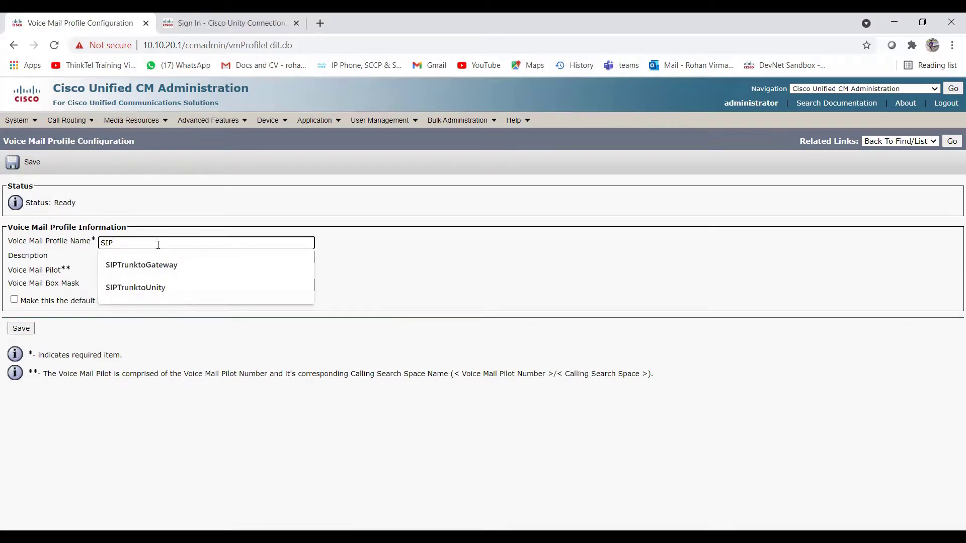
type("_VM_Profile")
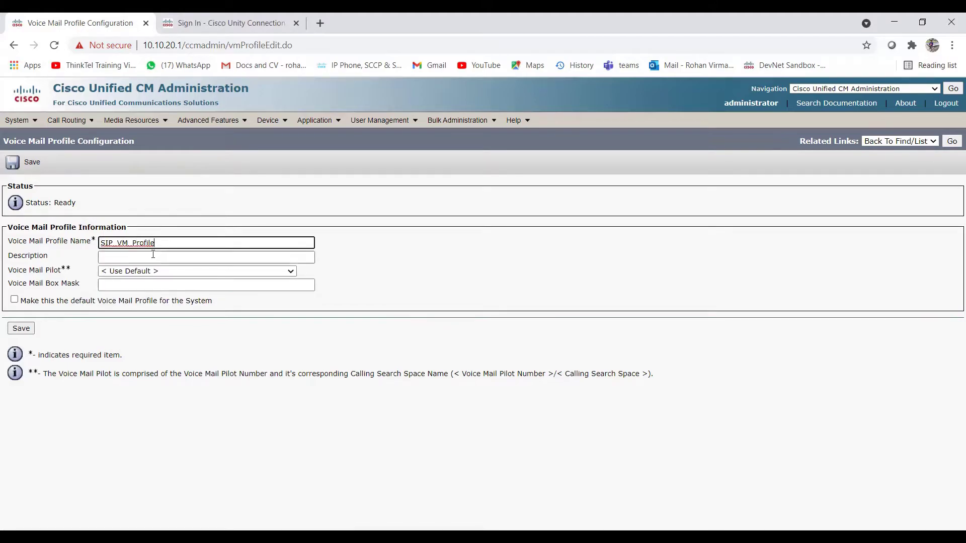
Copy SIP_VM_Profile into the description, select pilot 3445/Internal_CSS, and save the profile
left_click(153, 255)
double_click(150, 243)
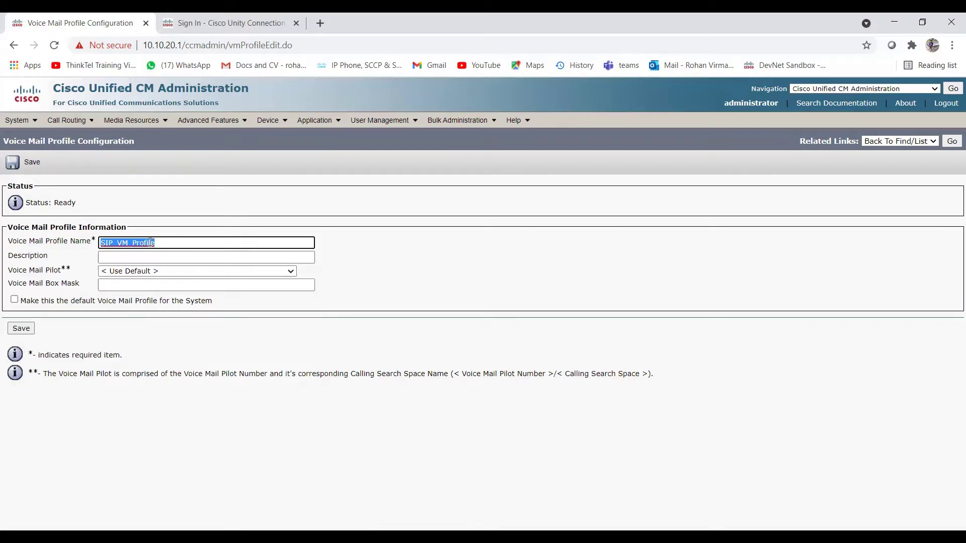
key("ctrl+c")
left_click(151, 258)
key("ctrl+v")
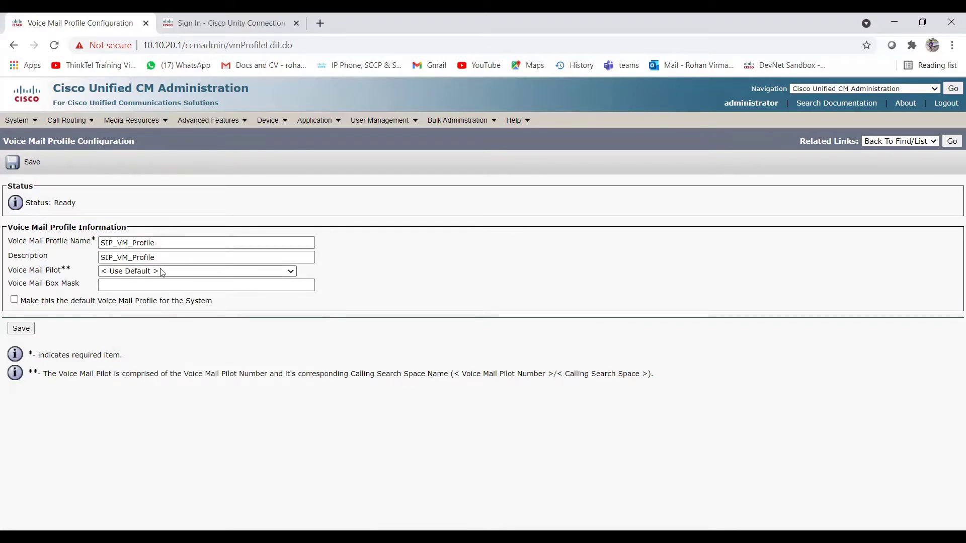
left_click(182, 275)
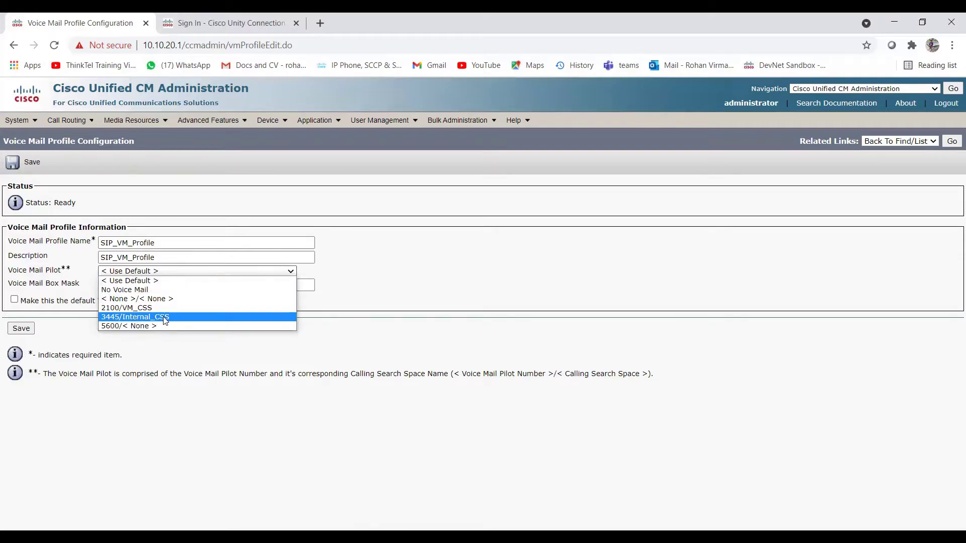
left_click(165, 317)
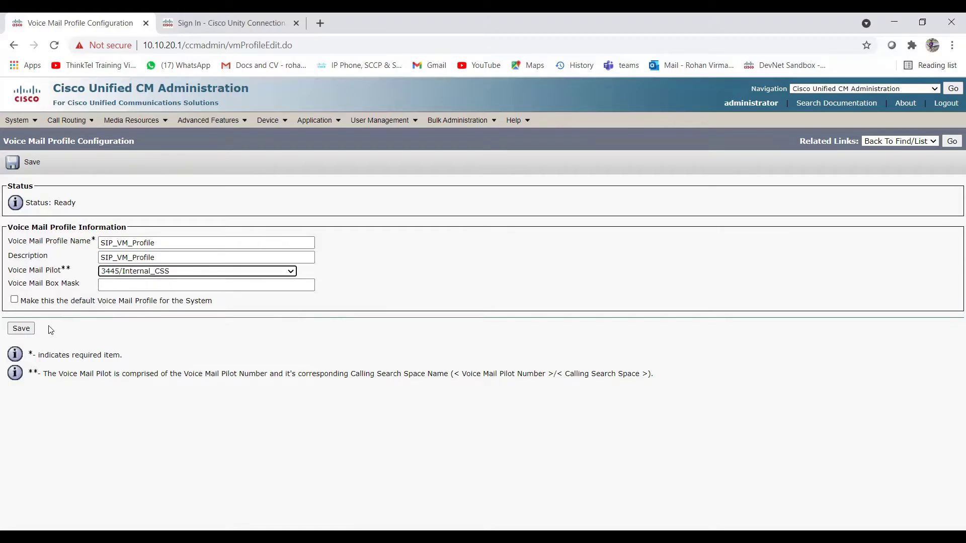
left_click(22, 328)
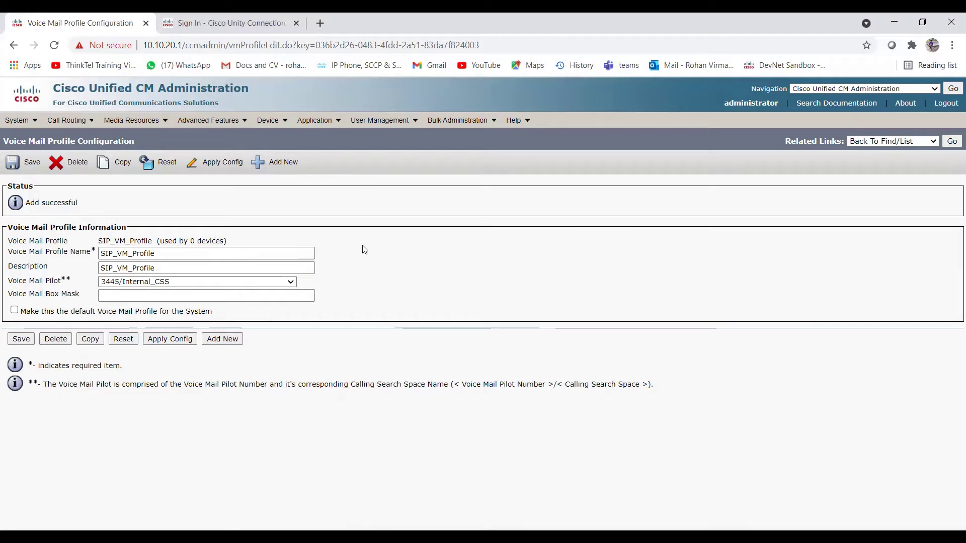
Sign in to Unity Connection Administration with the administrator credentials
left_click(229, 26)
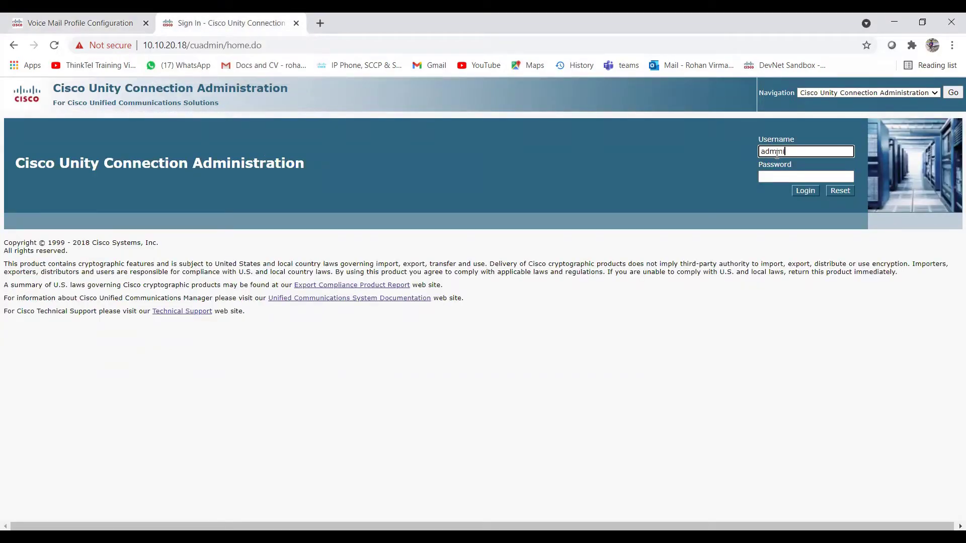
key("Tab")
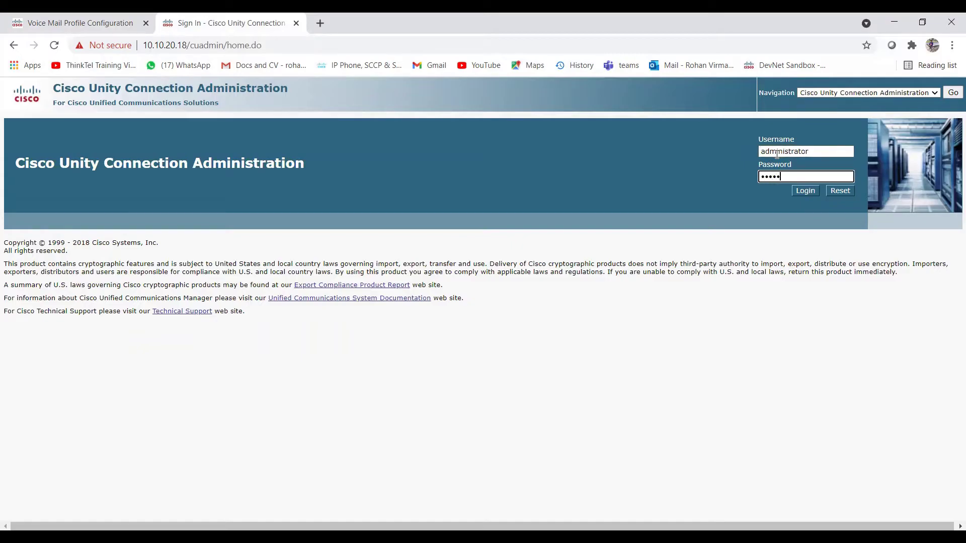
key("Return")
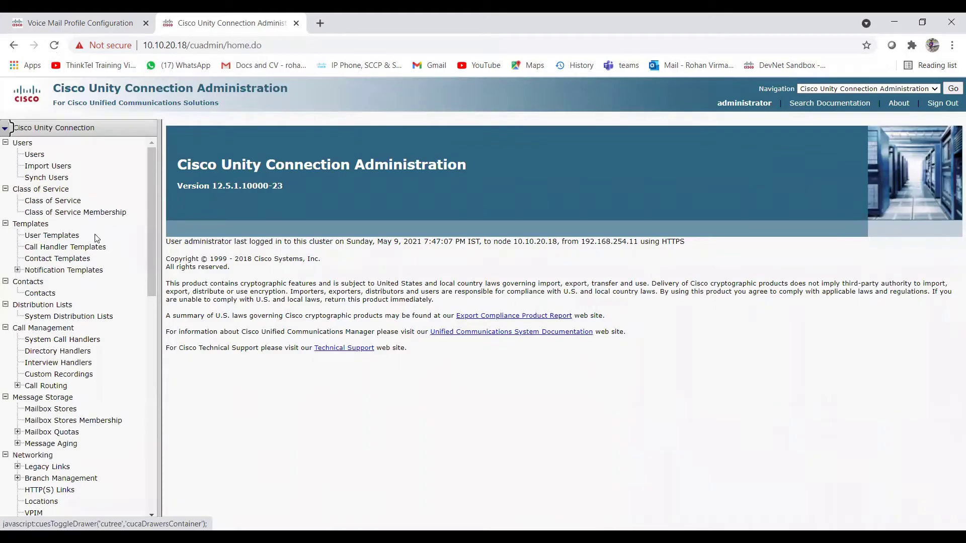
Create a new phone system named PhoneSystem-SIP and review its basics page
scroll(97, 335, "down", 10)
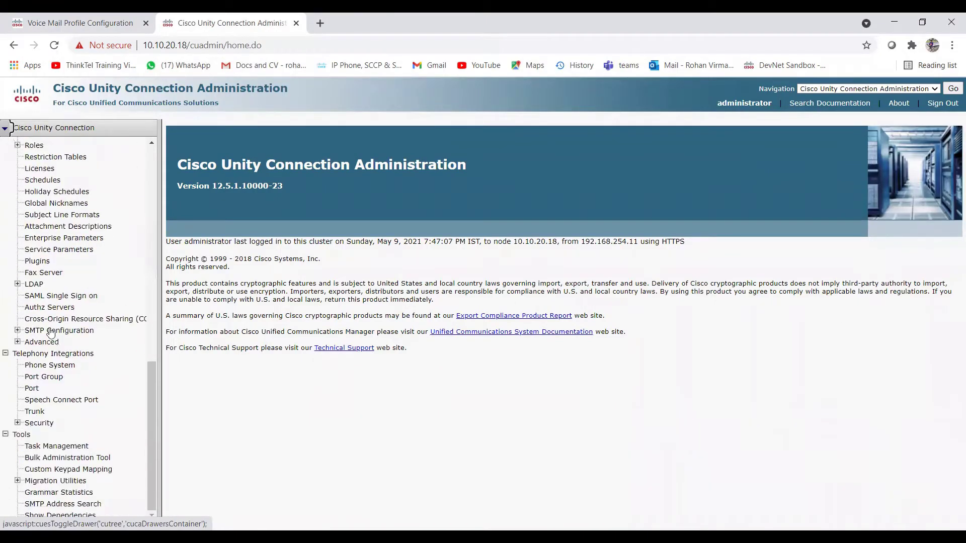
left_click(59, 367)
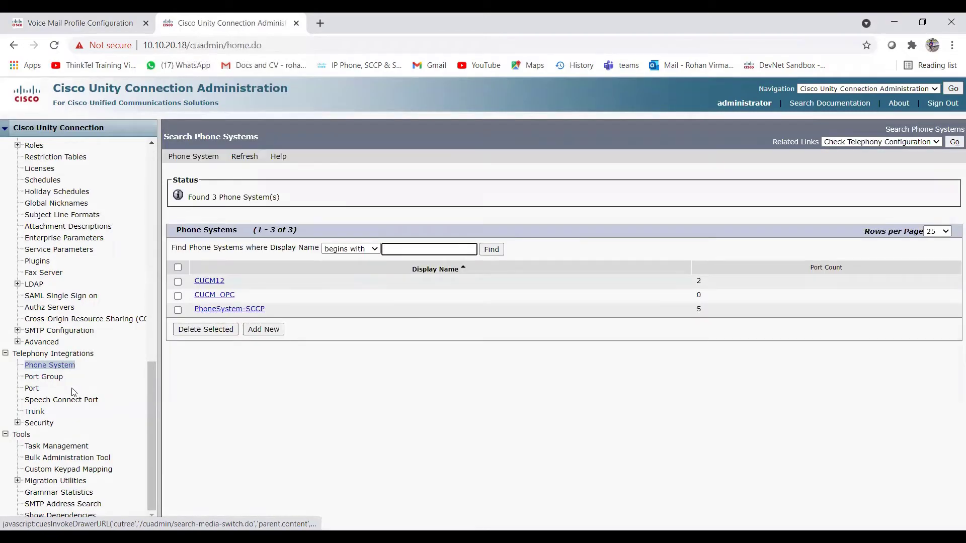
left_click(255, 331)
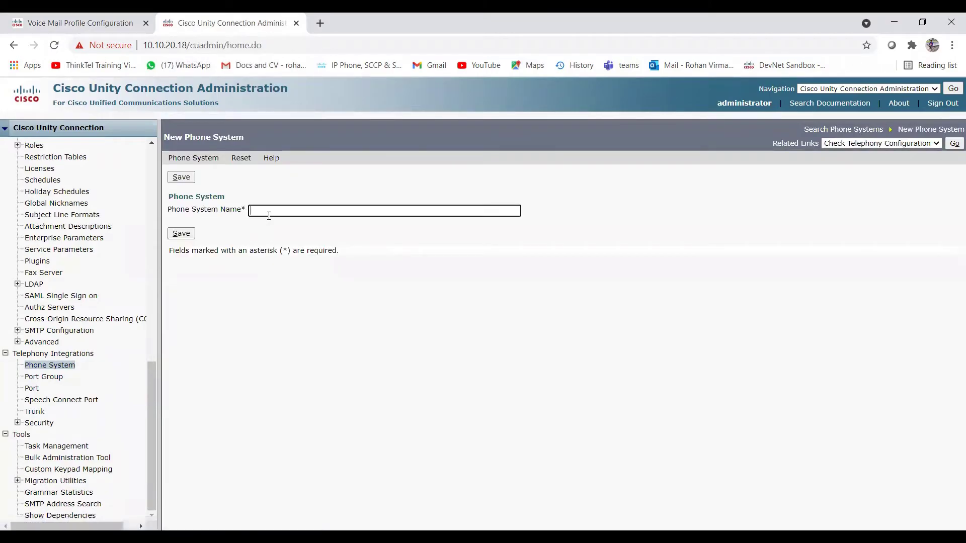
type("PhoneSystem")
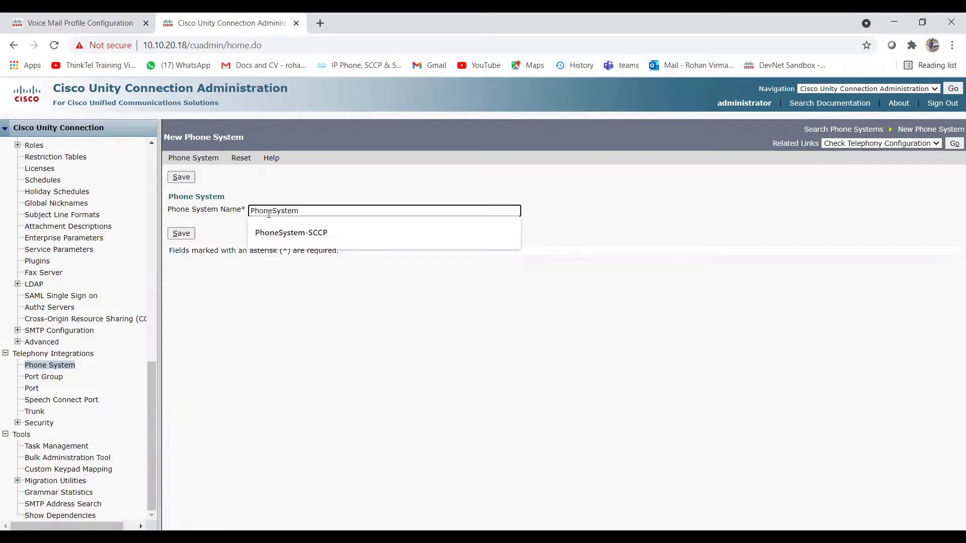
type("-SIP")
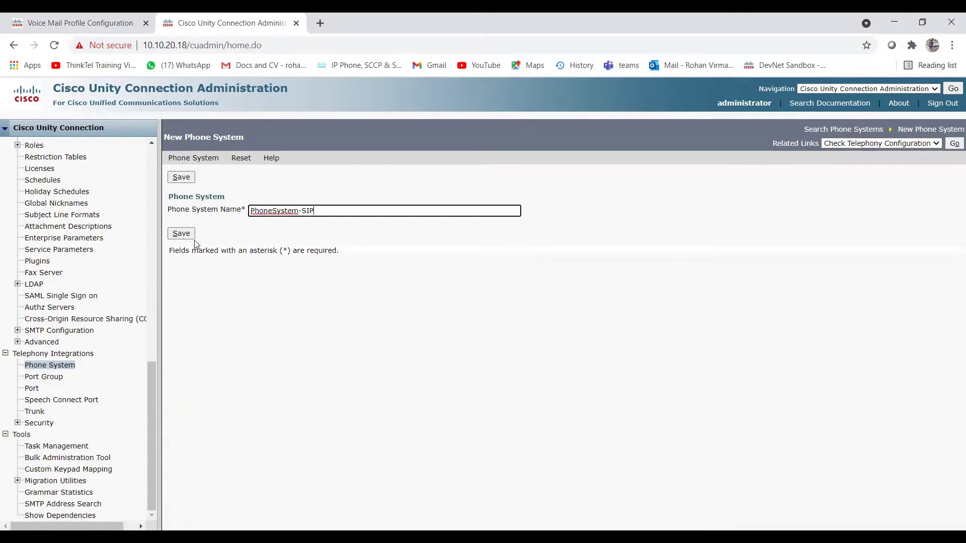
left_click(187, 236)
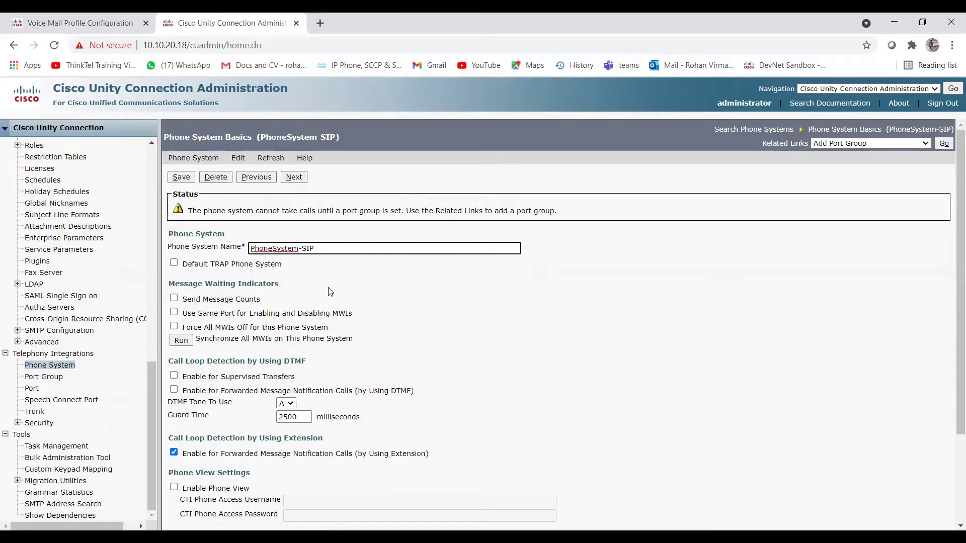
scroll(443, 325, "down", 3)
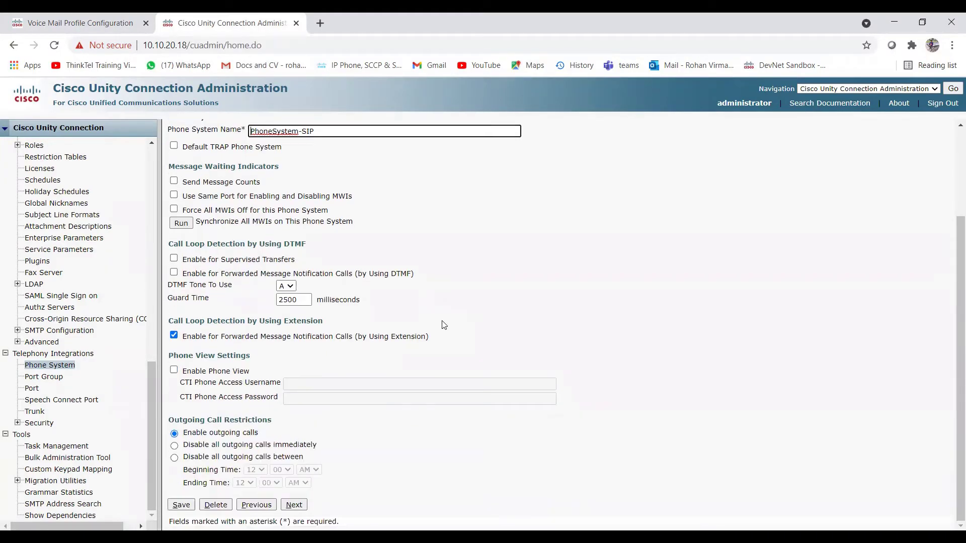
scroll(444, 325, "up", 3)
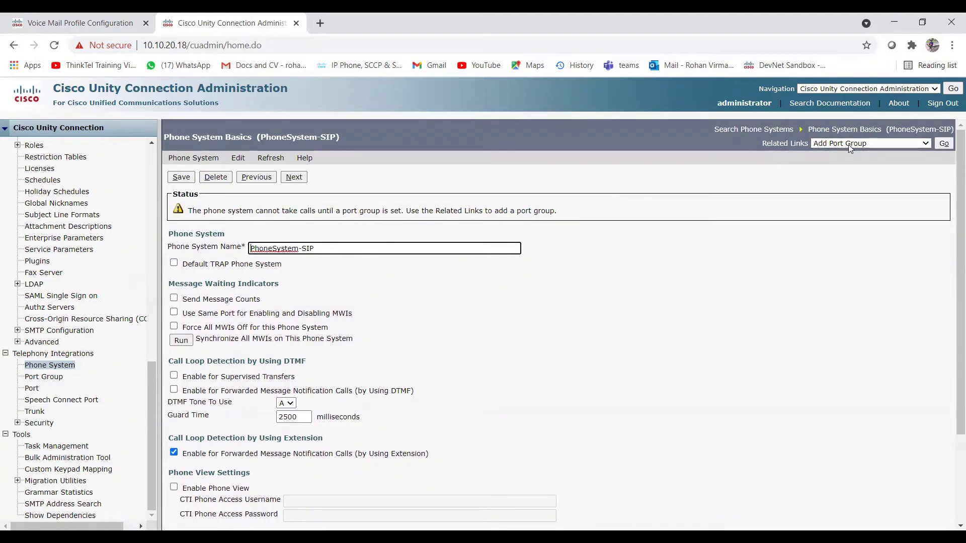
Add a SIP port group to PhoneSystem-SIP with primary server 10.10.20.1
left_click(945, 147)
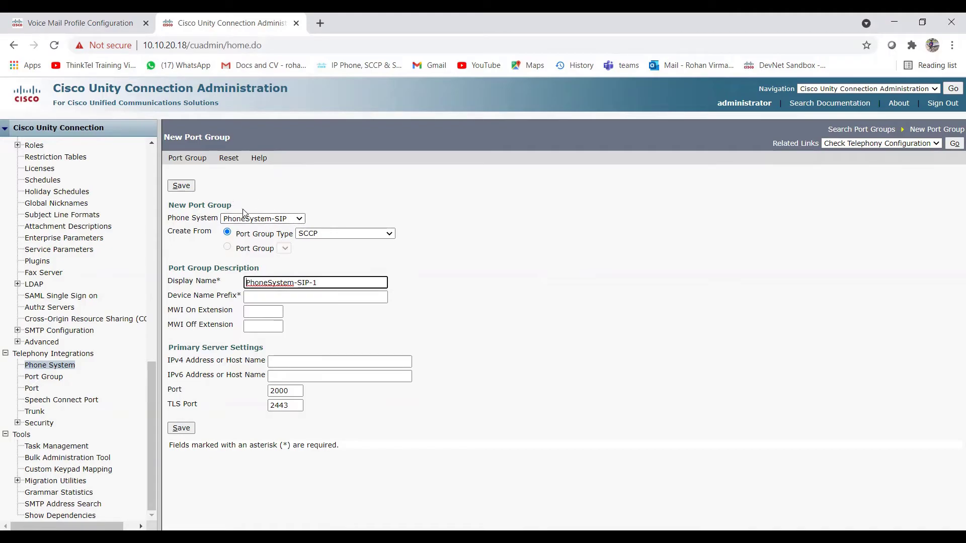
left_click(391, 235)
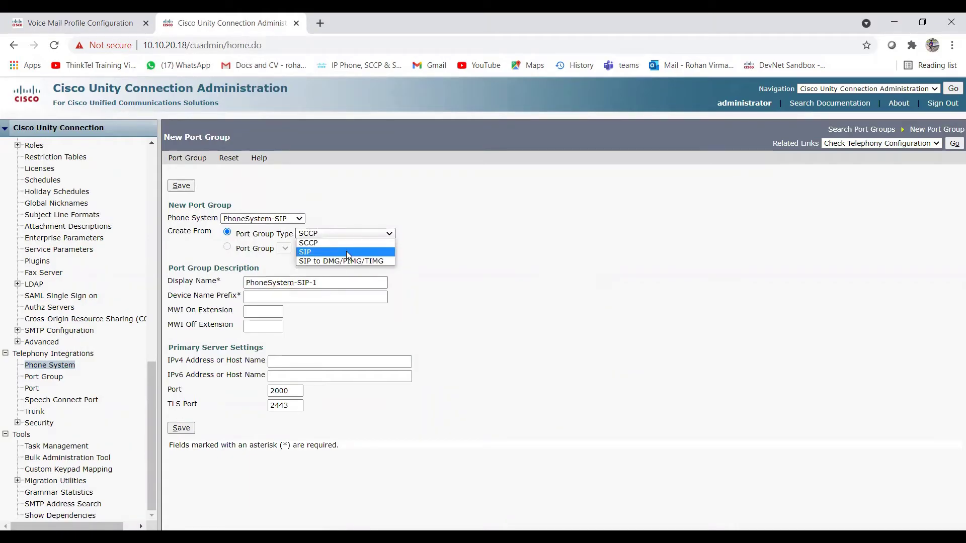
left_click(346, 252)
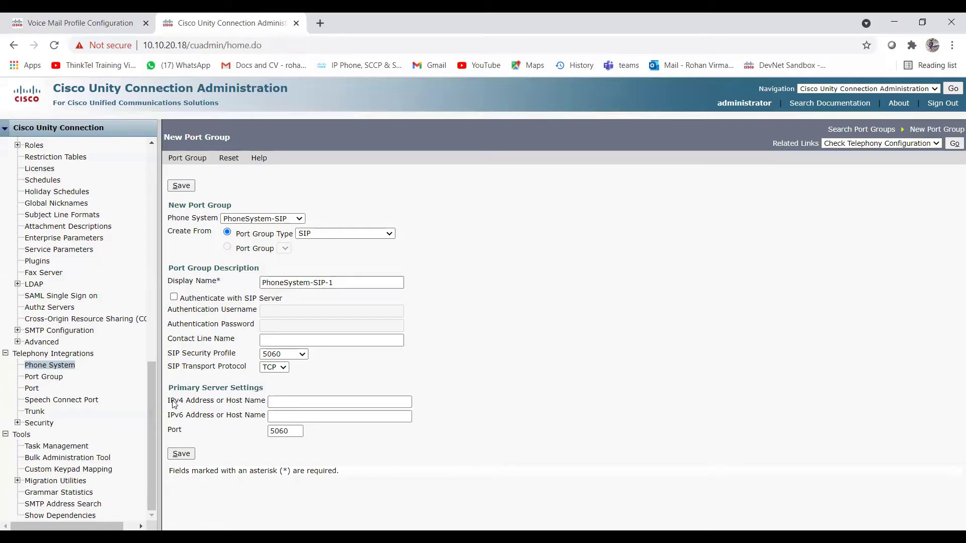
left_click_drag(172, 404, 215, 403)
left_click(302, 400)
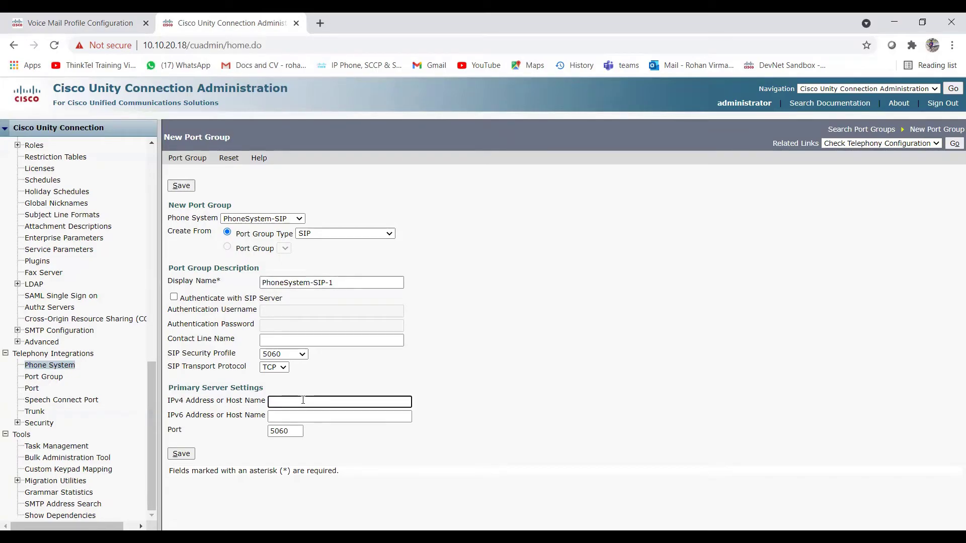
type("10.10.20.1")
left_click(187, 455)
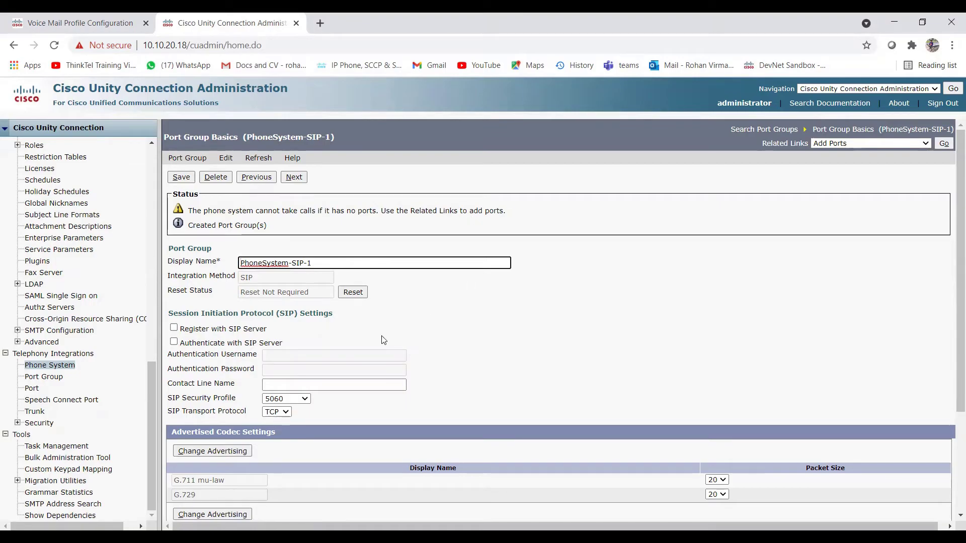
Add 5 ports to port group PhoneSystem-SIP-1 and save them
scroll(299, 361, "down", 3)
scroll(846, 154, "up", 3)
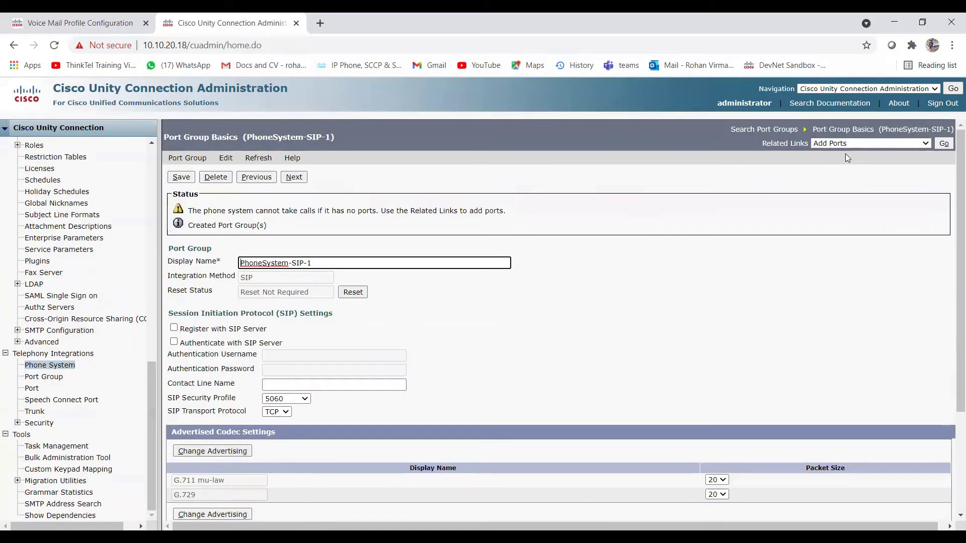
left_click(944, 144)
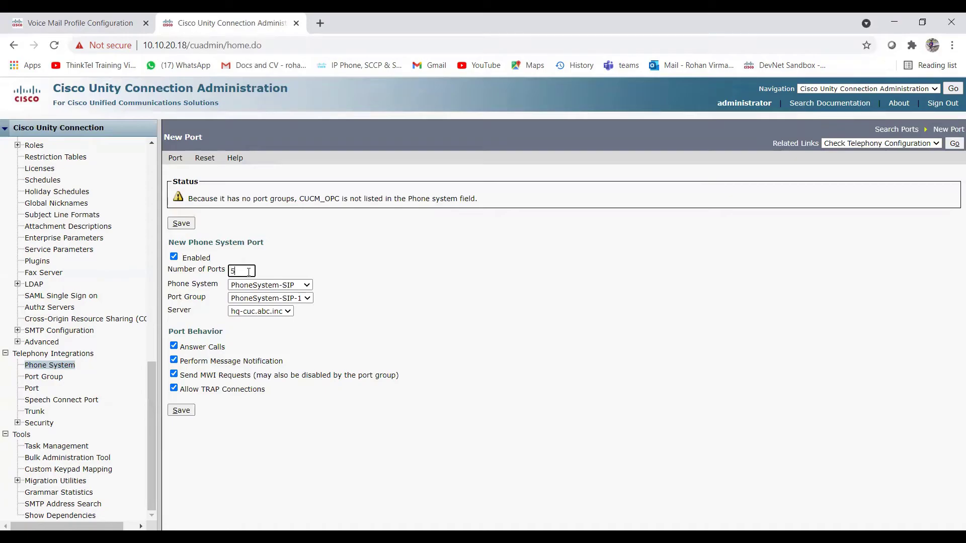
left_click(431, 299)
left_click(307, 301)
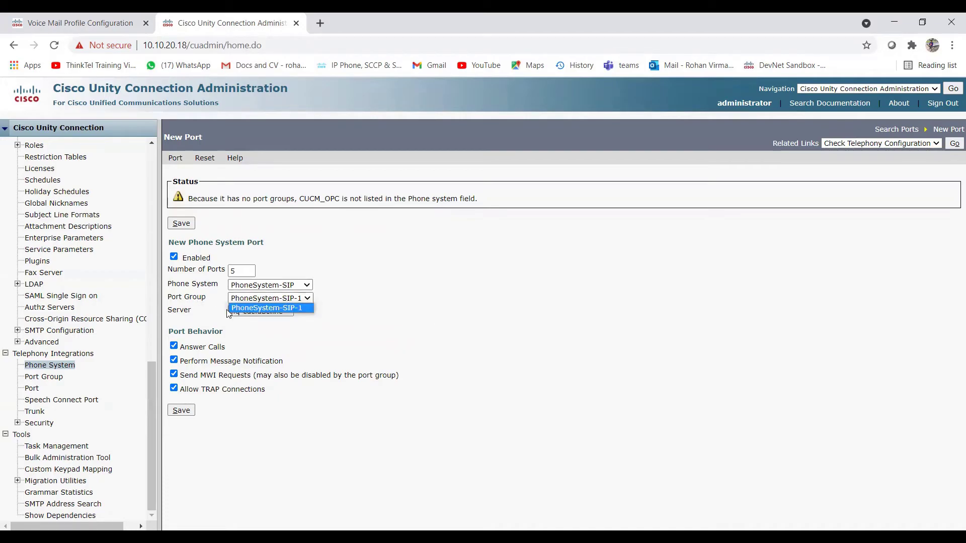
left_click(254, 308)
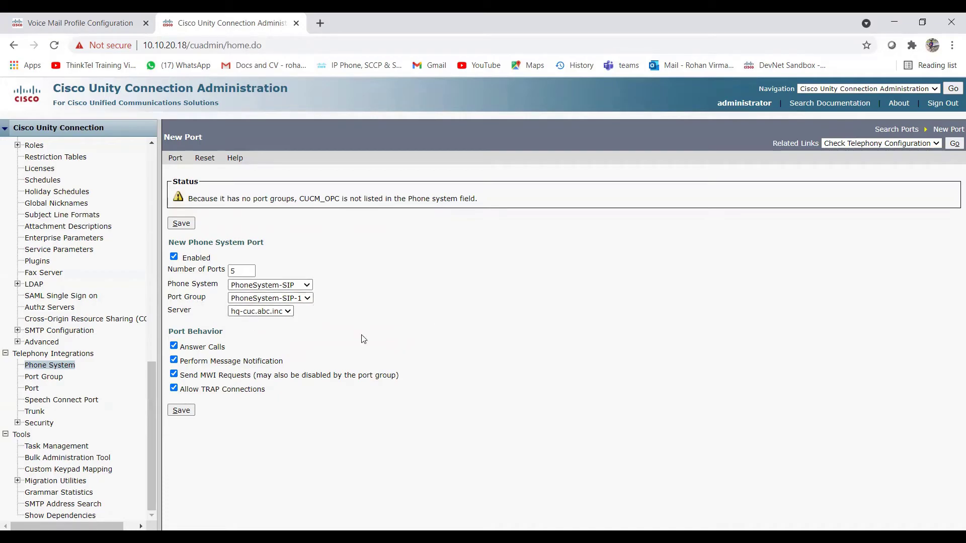
left_click_drag(225, 335, 169, 336)
left_click(241, 337)
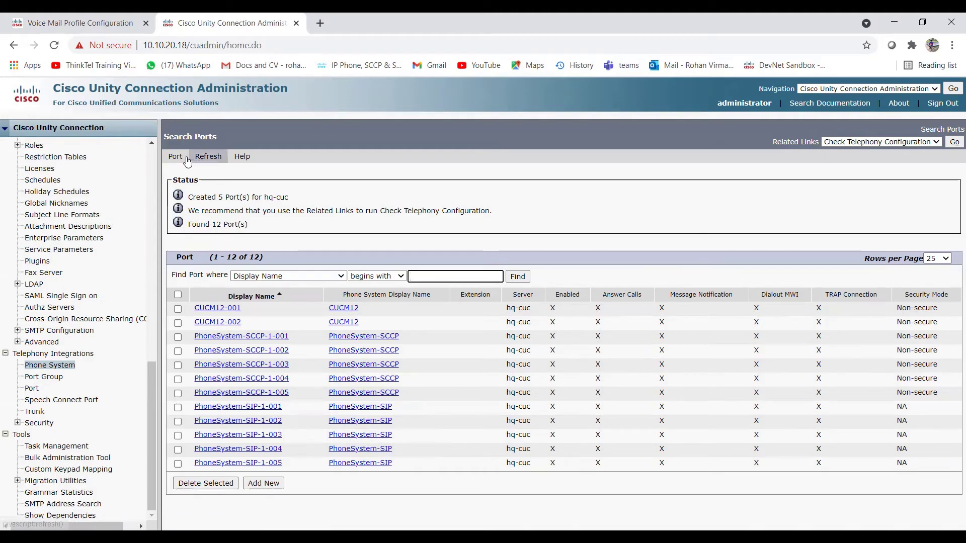
Open port group PhoneSystem-SIP-1 and view its SIP server settings
left_click(58, 381)
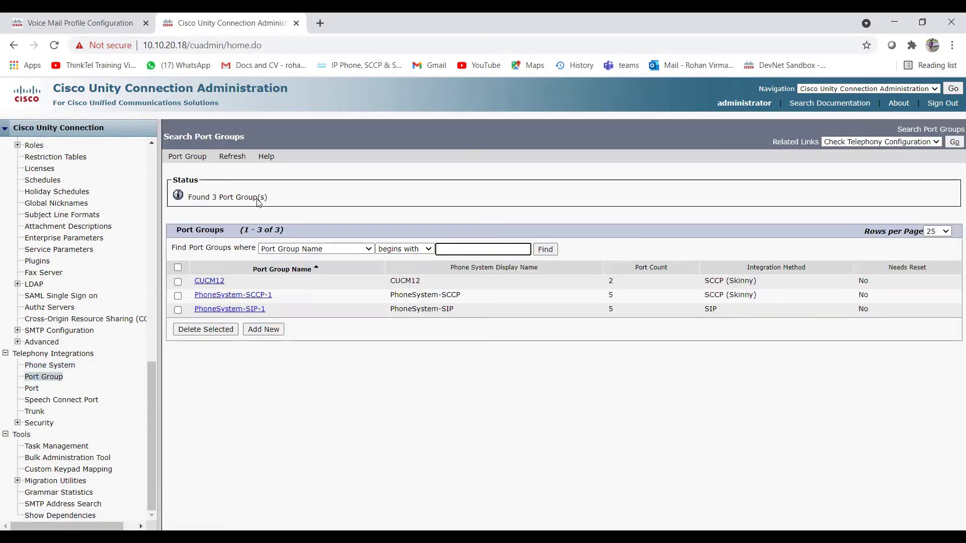
left_click(254, 310)
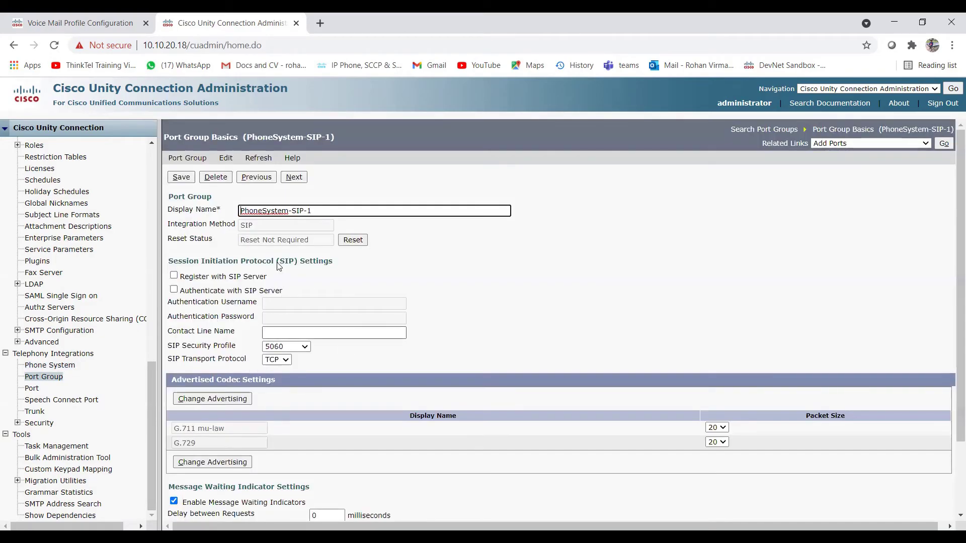
mouse_move(226, 164)
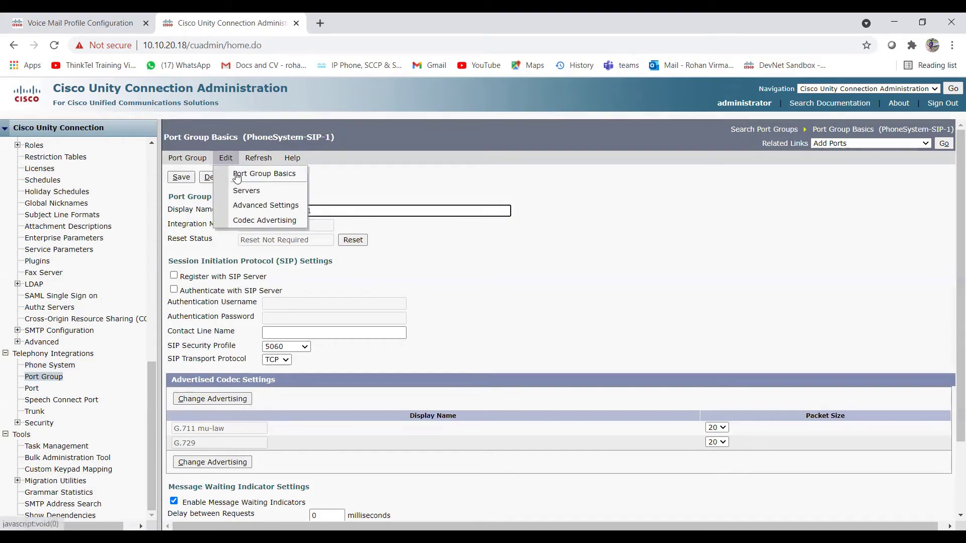
left_click(242, 193)
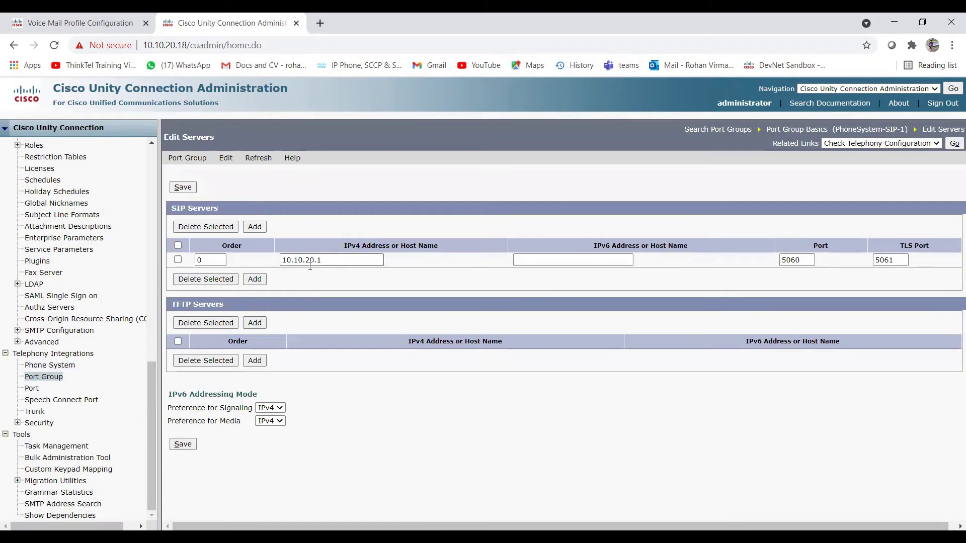
Add a second SIP server with order 1 and IPv4 address 10.10.20.2, and save it
left_click(255, 279)
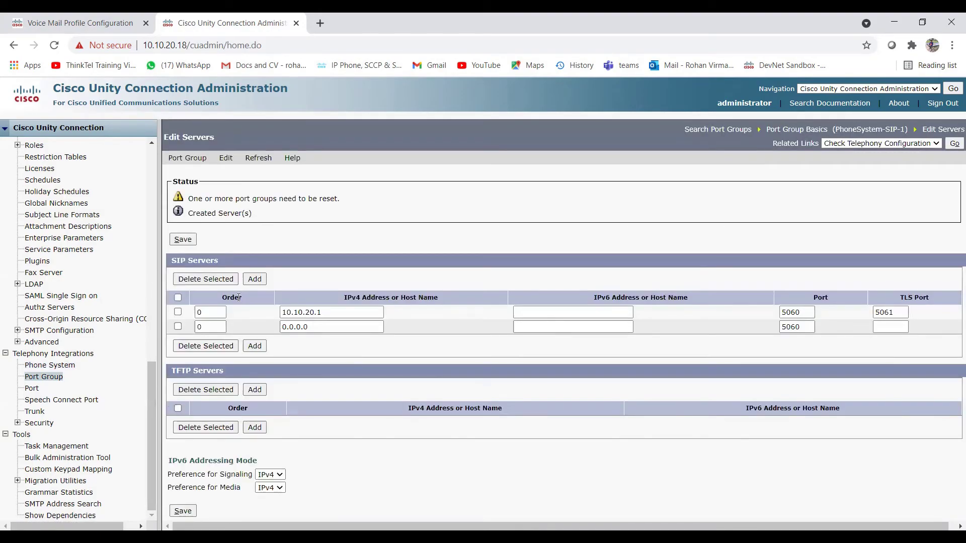
double_click(213, 327)
type("1")
key("Tab")
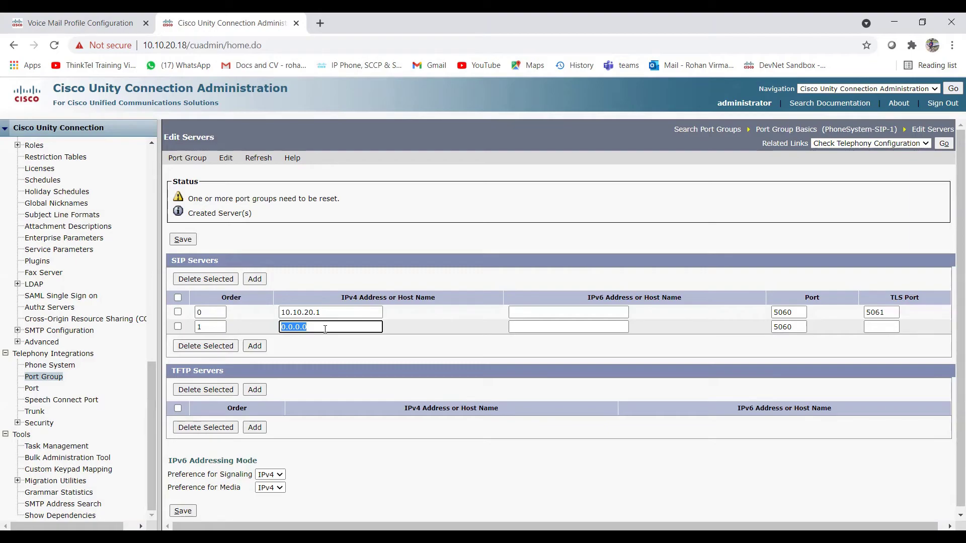
type("10.10.20.2")
scroll(260, 386, "down", 1)
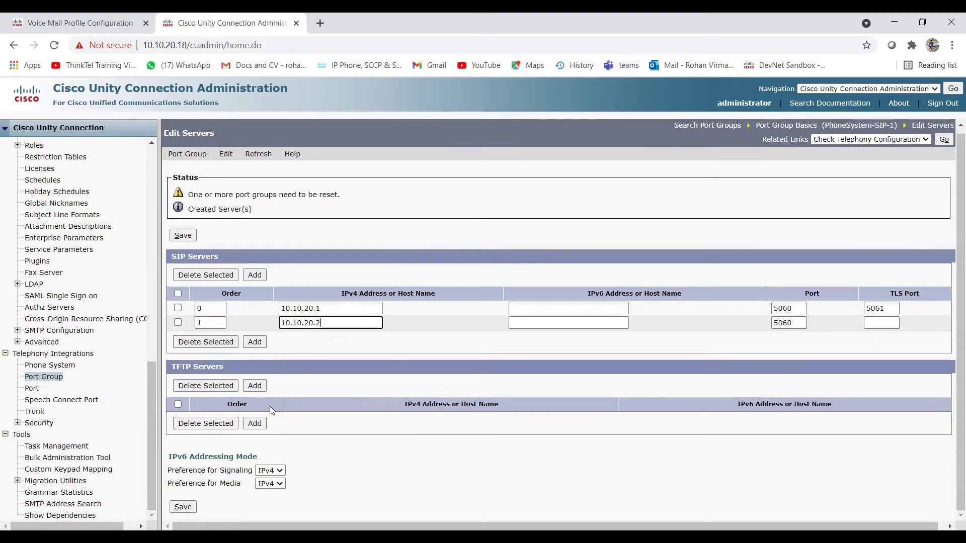
left_click(187, 508)
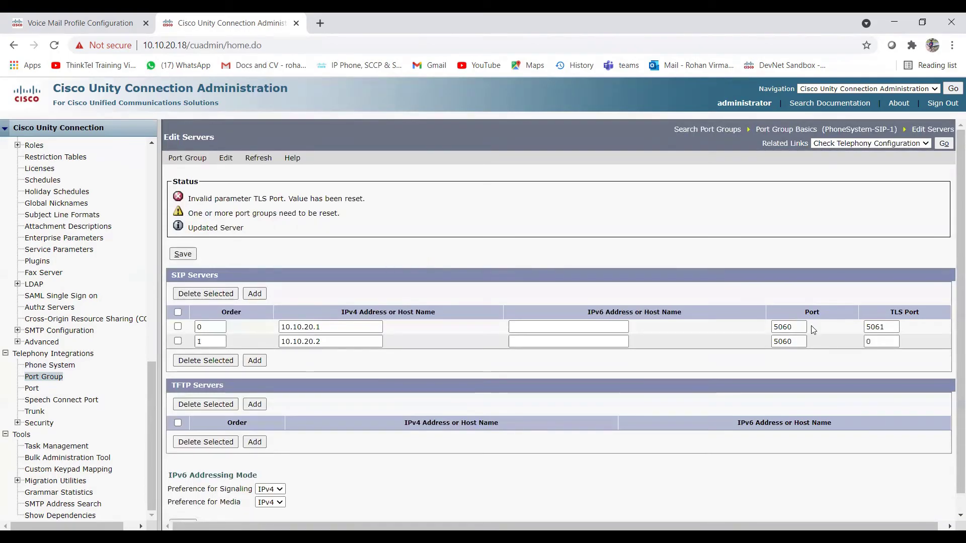
Set the second server's TLS port to 5061, save, and go to the Port list
double_click(876, 341)
type("6")
type("061")
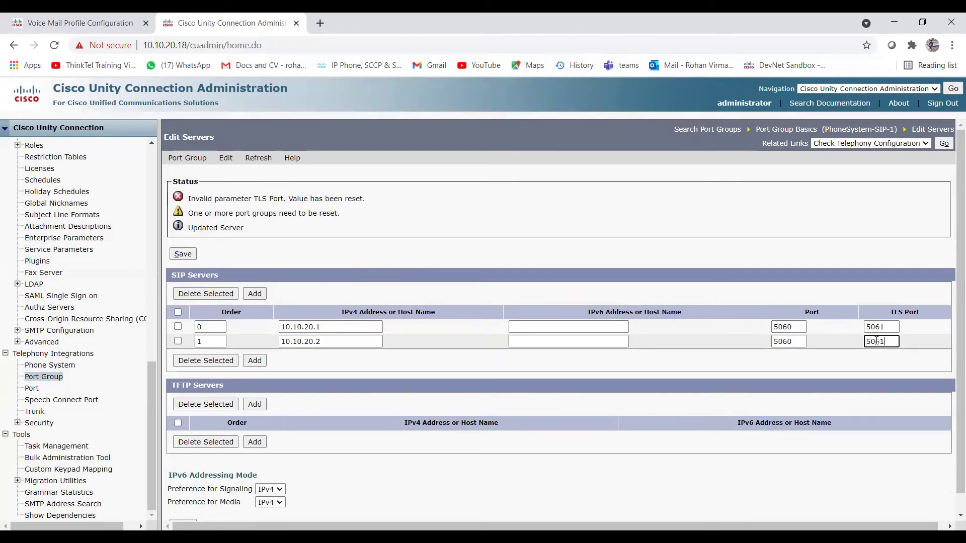
scroll(308, 372, "down", 1)
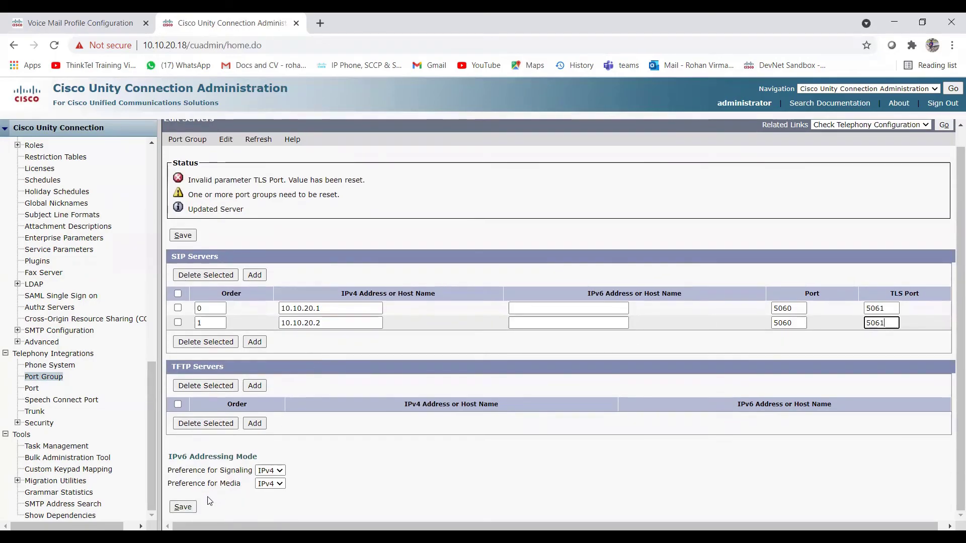
left_click(184, 507)
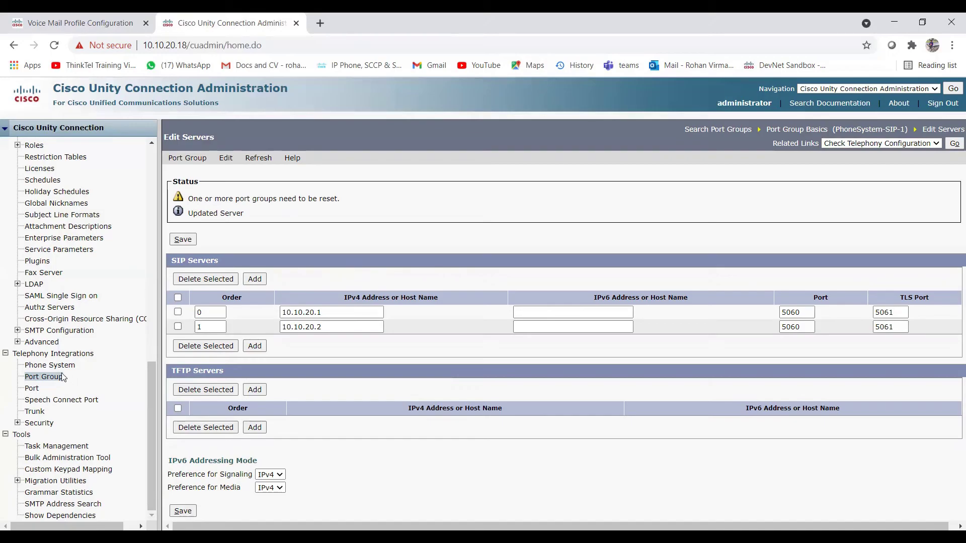
left_click(31, 388)
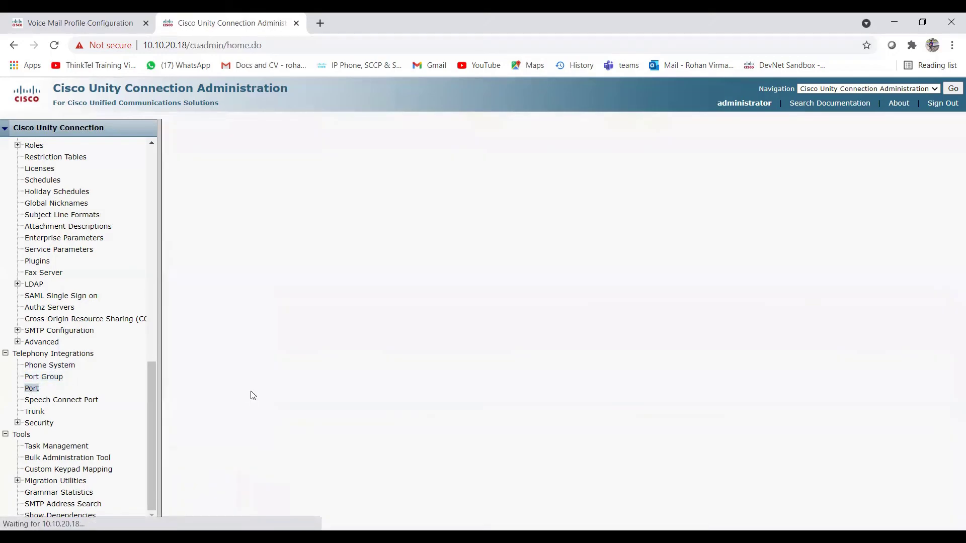